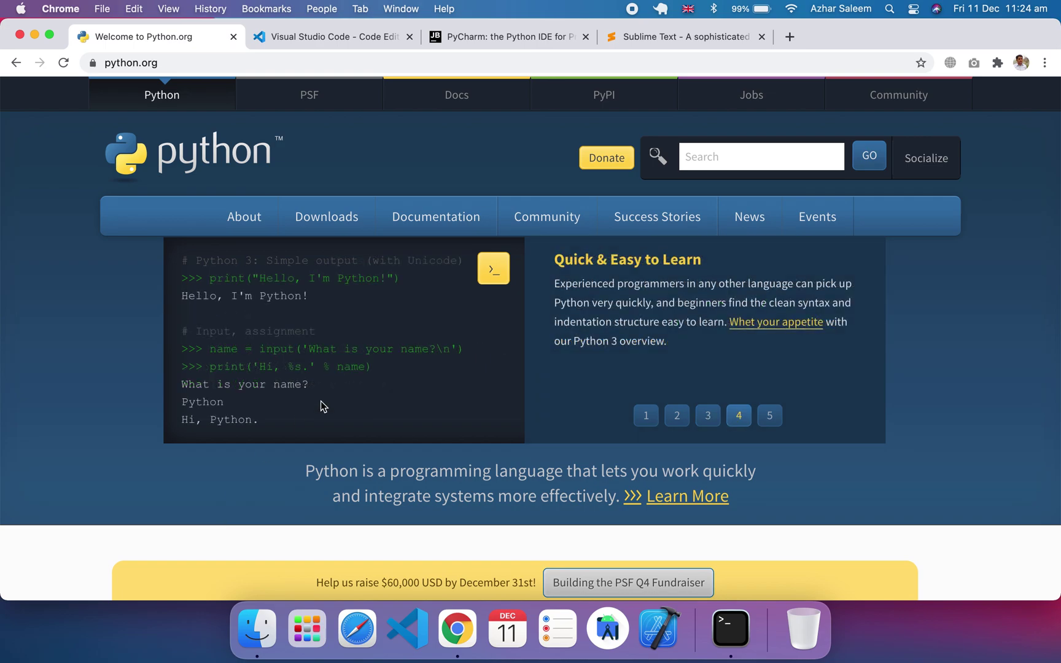
Step: Switch Chrome to the Visual Studio Code download page tab
click(315, 41)
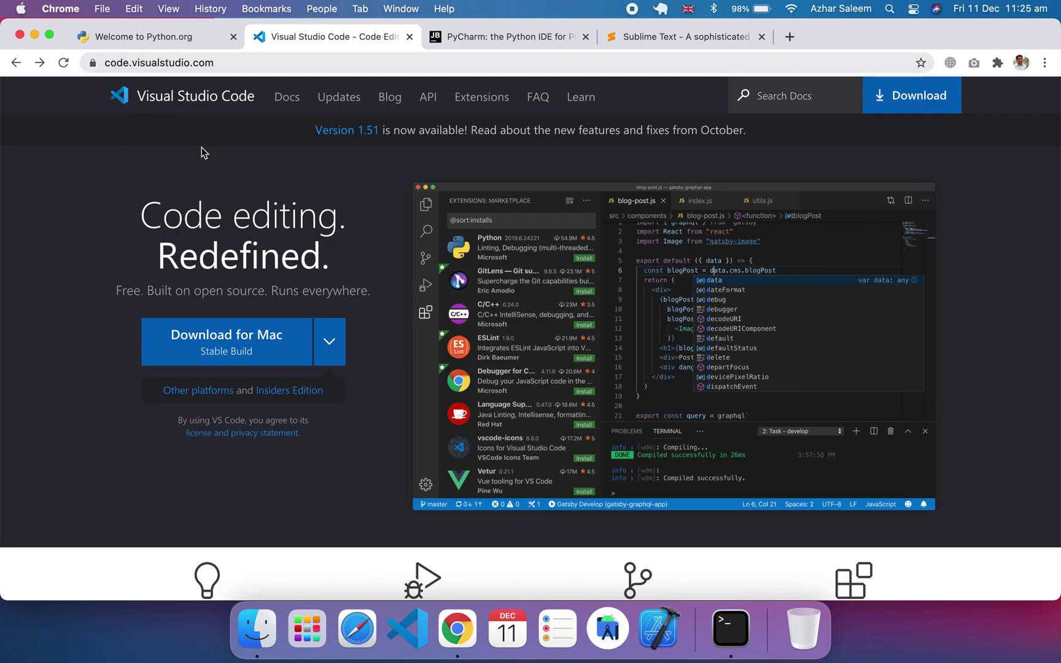
Step: Glance at VS Code's per-platform download options, then switch to the PyCharm tab
click(342, 357)
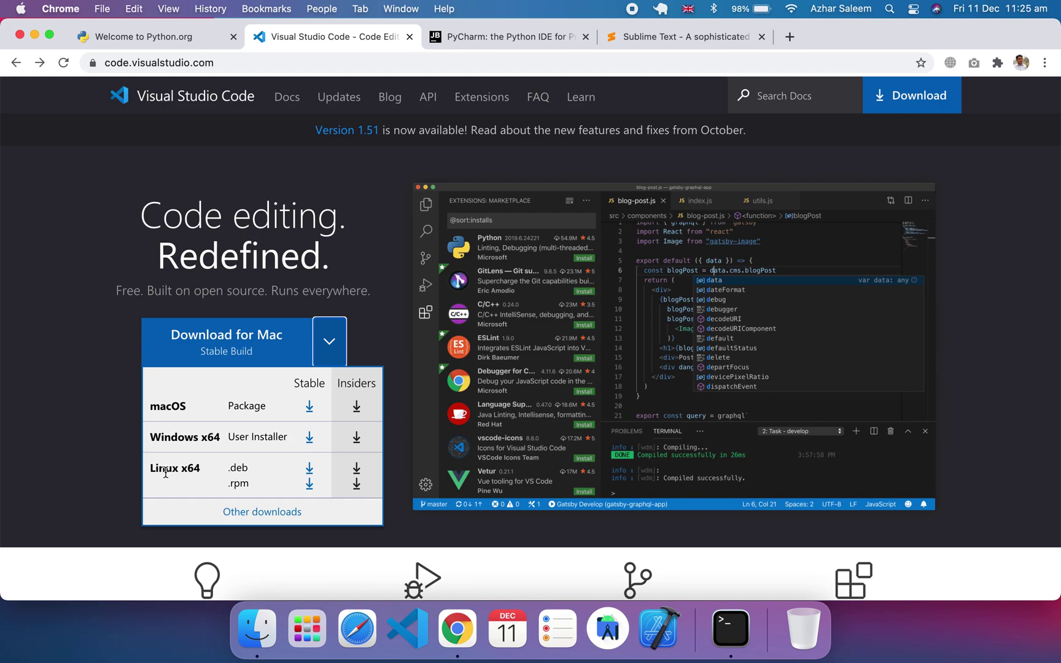
click(91, 366)
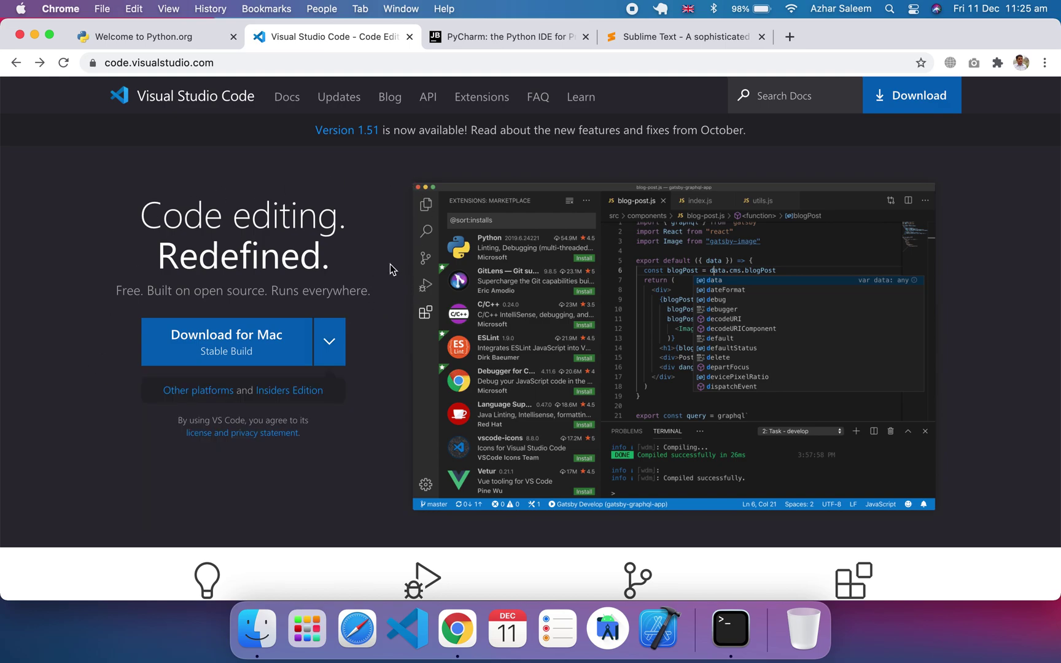
click(514, 33)
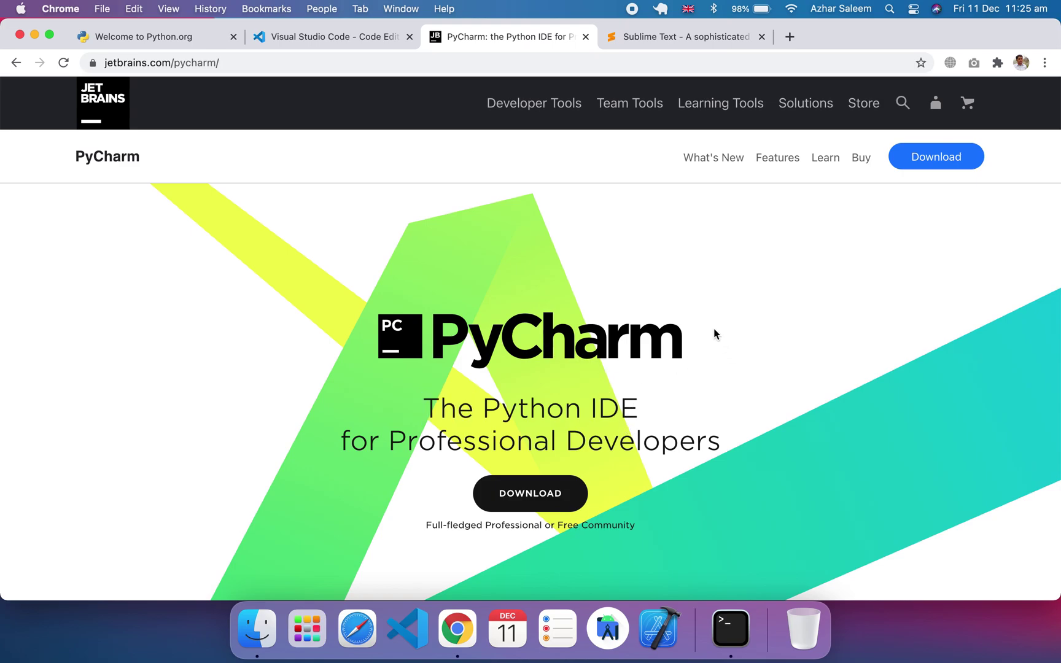
Step: View the PyCharm Mac download page and highlight its heading, then close the PyCharm tab
click(937, 157)
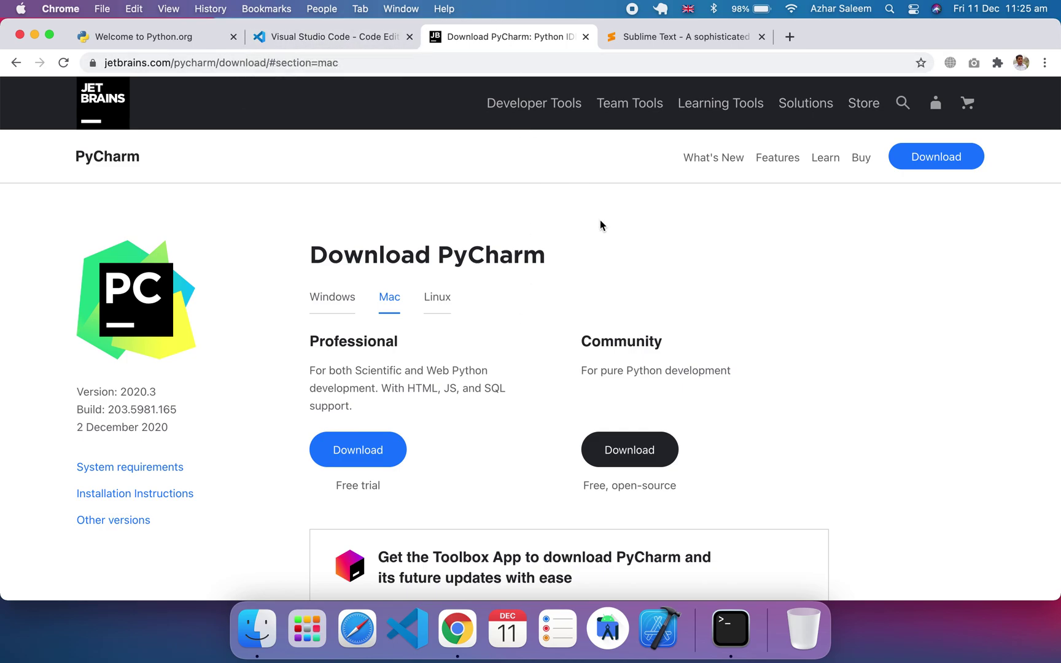
triple_click(428, 253)
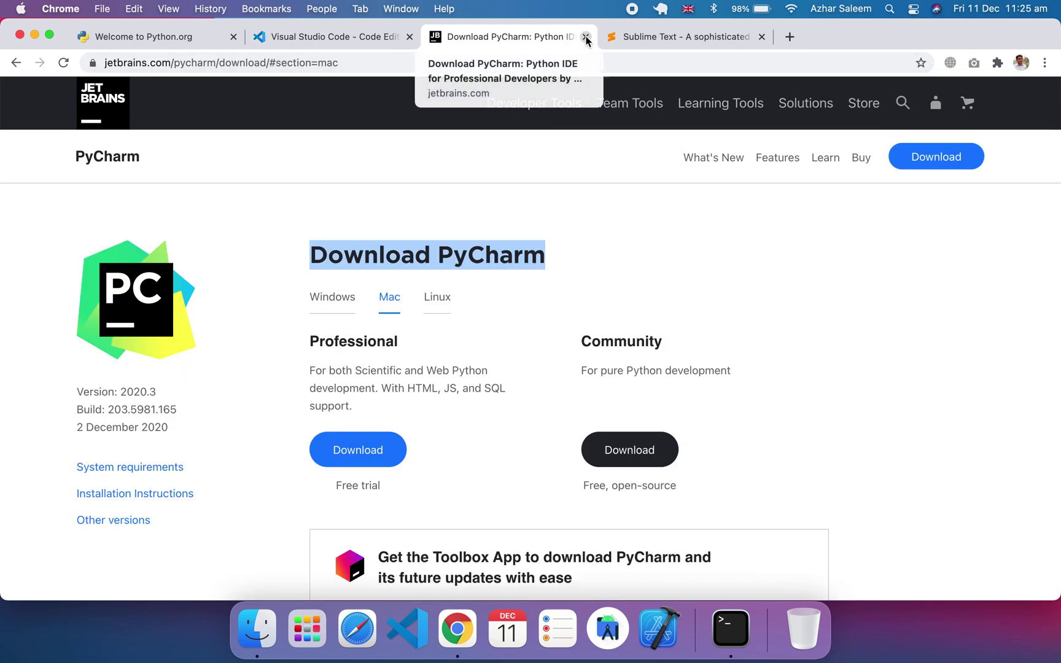
click(586, 37)
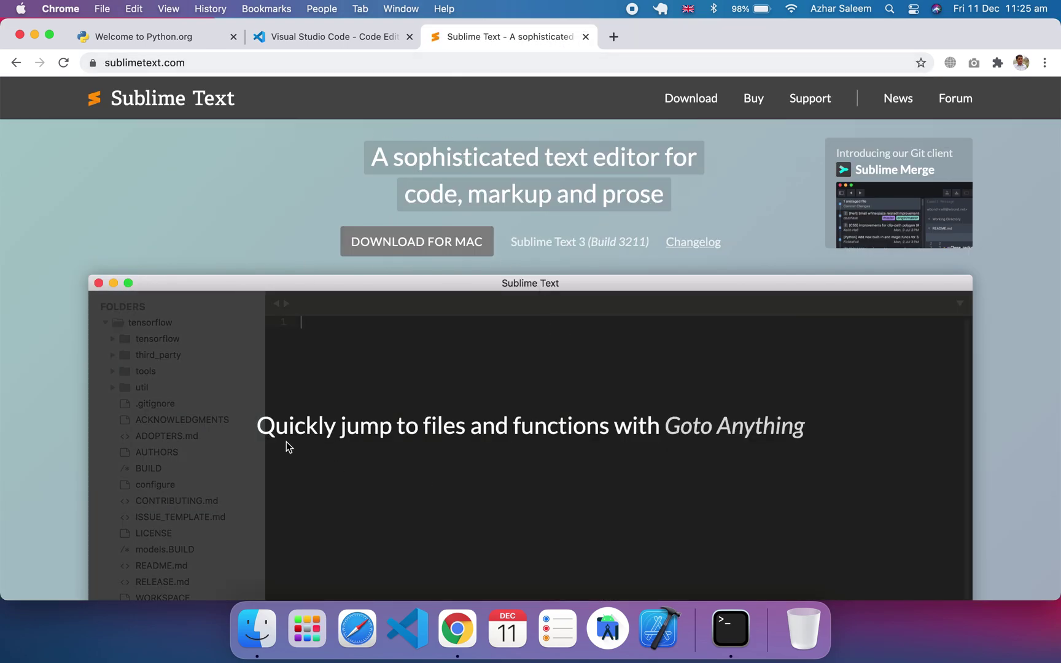
scroll(3, 397, down, 5)
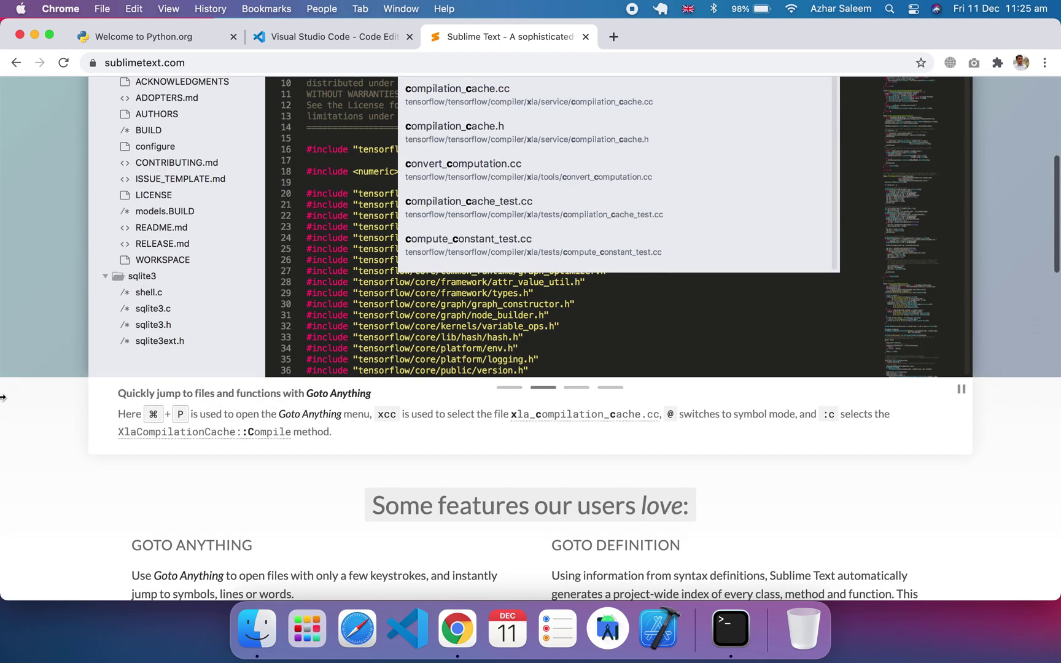
scroll(2, 397, down, 3)
scroll(3, 396, up, 3)
scroll(4, 396, up, 3)
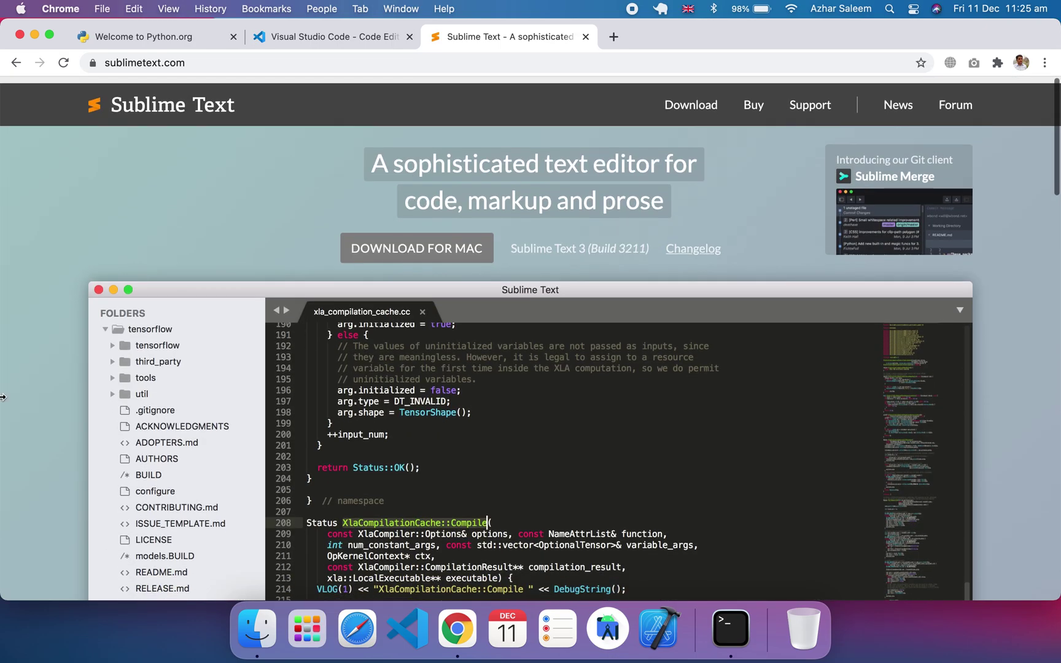
scroll(4, 395, down, 3)
scroll(4, 395, up, 3)
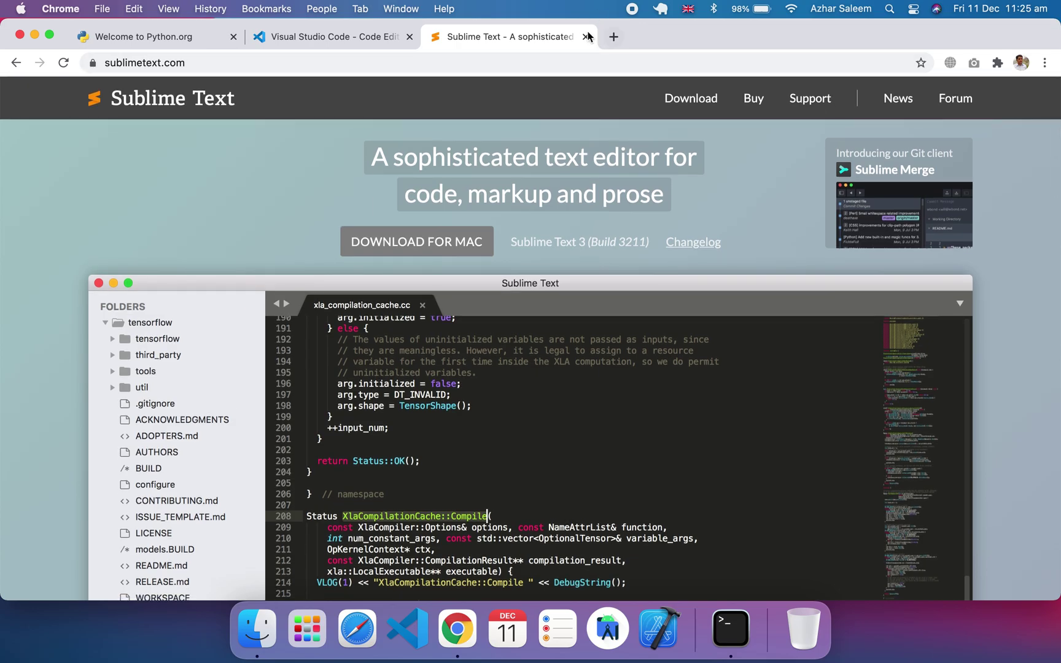
Step: Close the Sublime Text and Visual Studio Code tabs, leaving only python.org
click(586, 37)
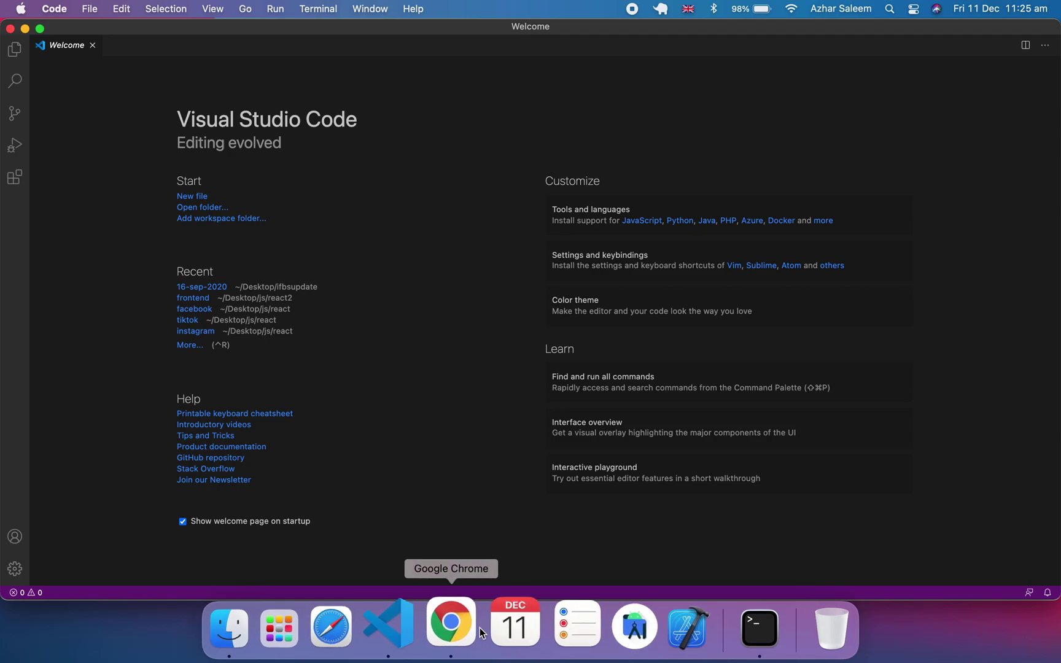
click(464, 628)
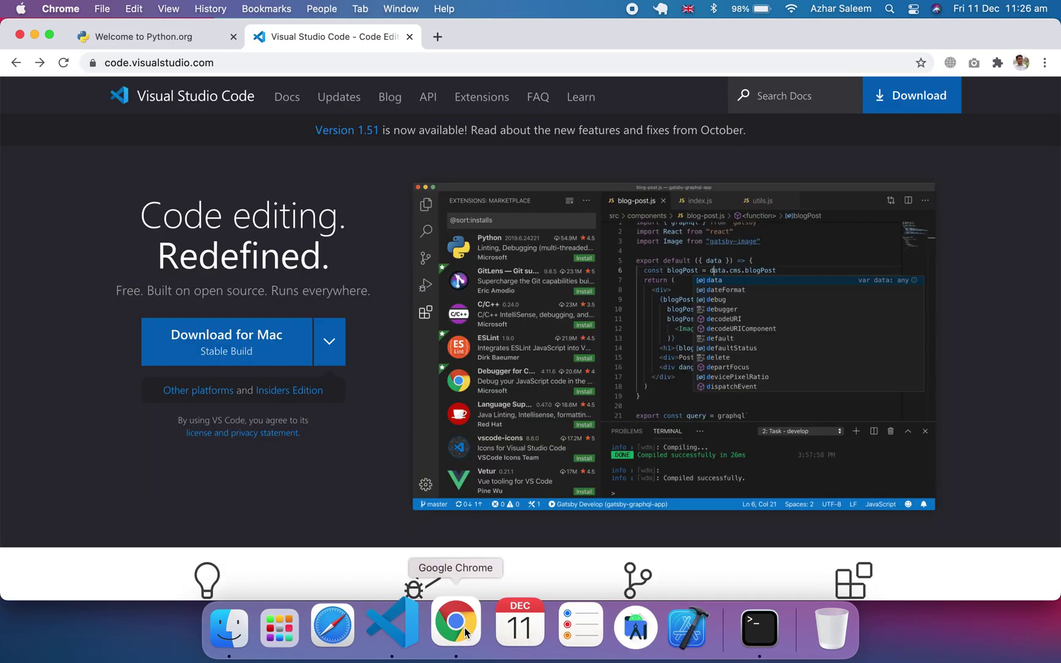
click(409, 36)
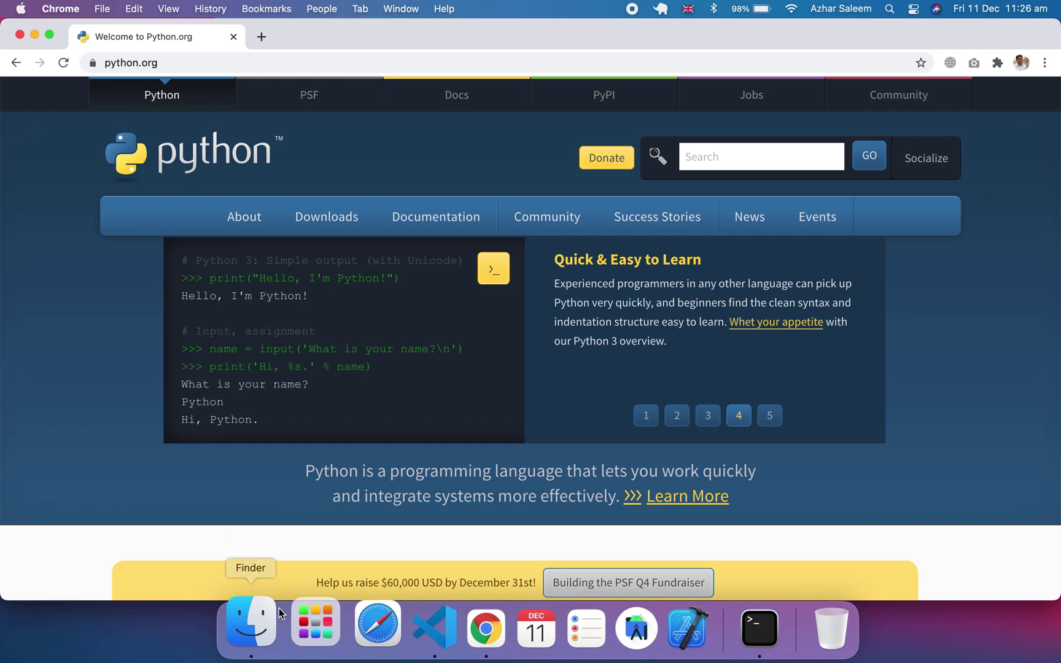
Step: Launch Terminal and run python --version, which reports Python 2.7.16
click(318, 638)
text(ter)
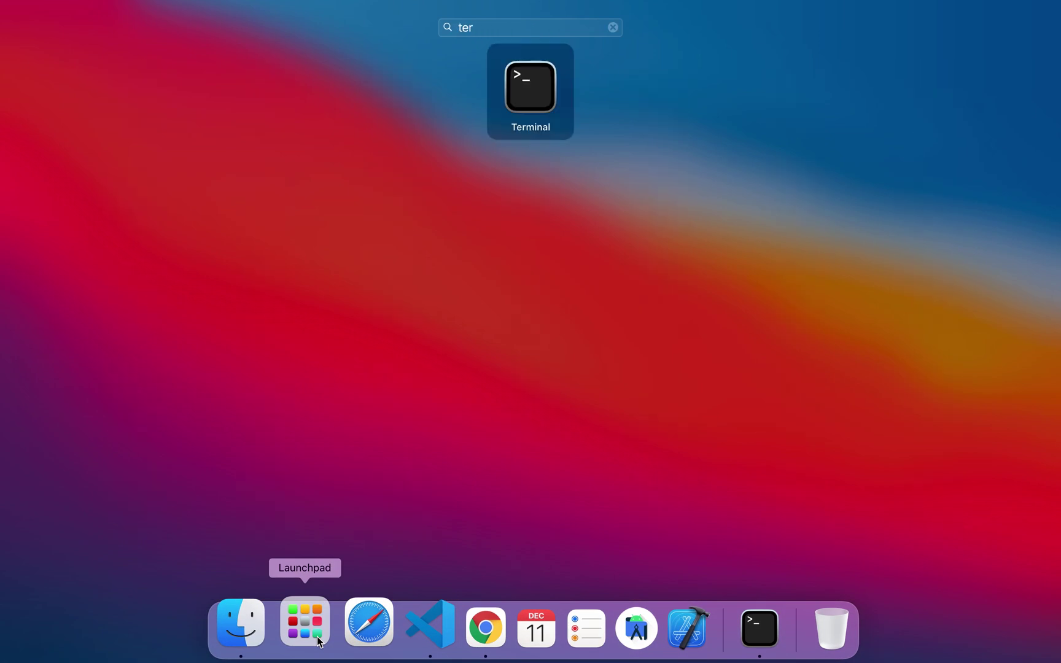
key(Return)
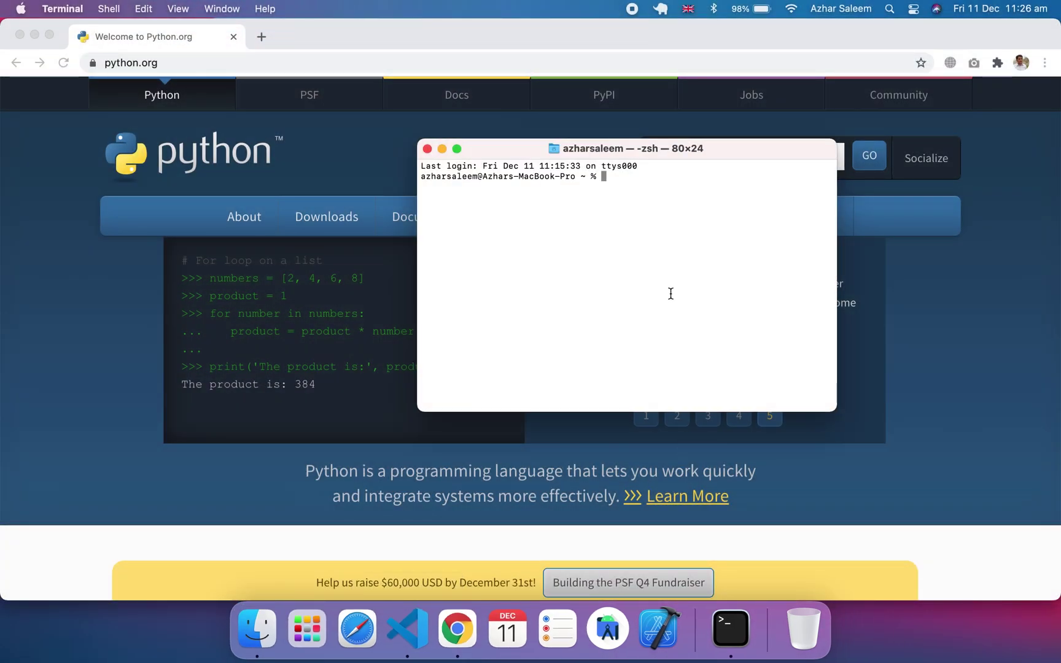
text(python )
text(--versi)
text(on)
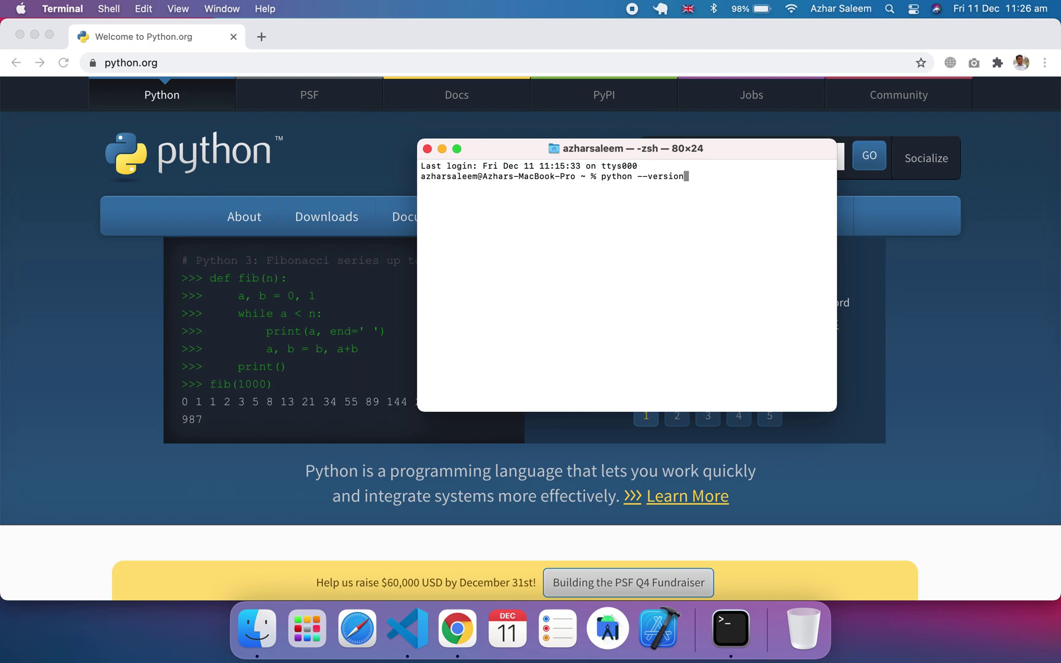
key(Return)
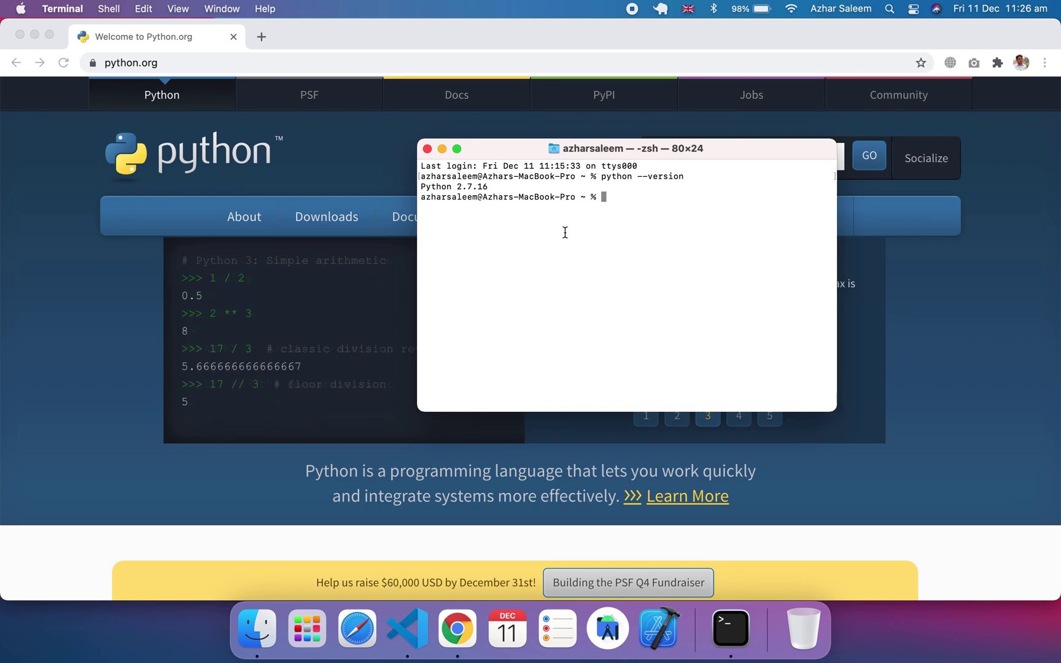
Step: Edit the command into python3 --version, showing Python 3.8.3, and highlight that output
key(Up)
key(Left)
key(Left)
key(Left)
key(Left)
key(Left)
key(Left)
key(Left)
key(Left)
text(3)
key(Right)
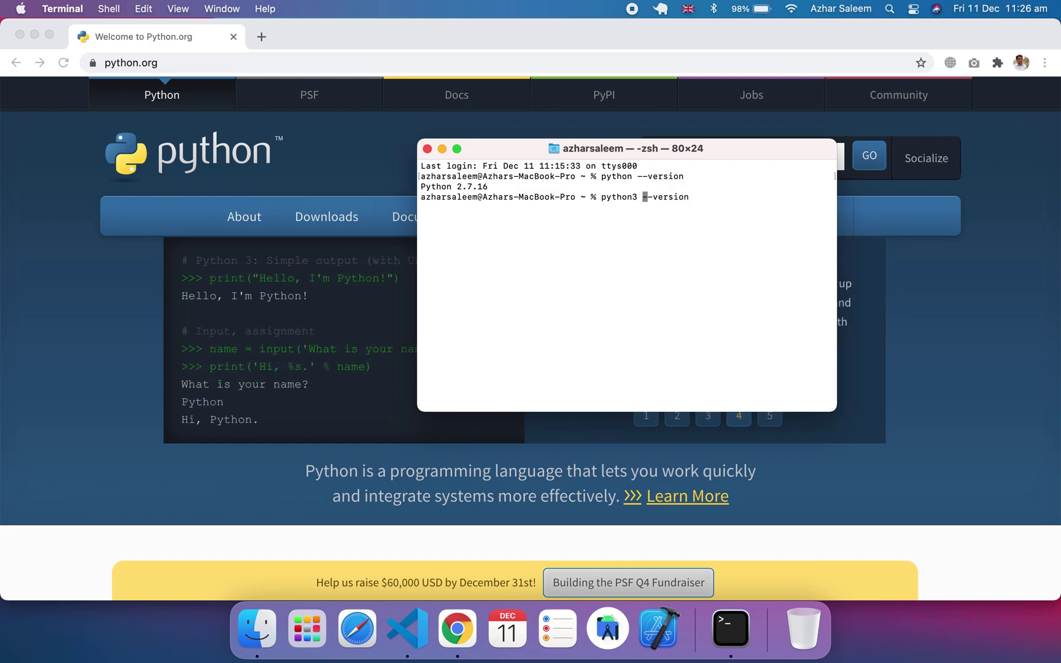
key(Right)
key(Right)
key(Right)
key(Right)
key(Right)
key(Return)
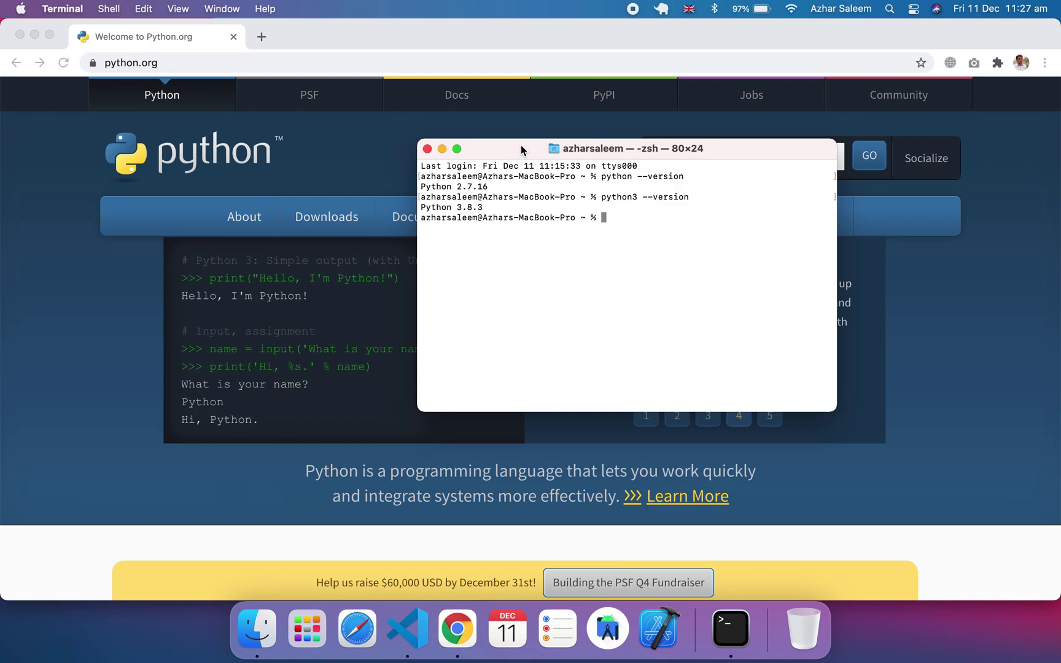
mouse_move(523, 150)
mouse_down()
mouse_move(490, 196)
mouse_move(429, 240)
mouse_up()
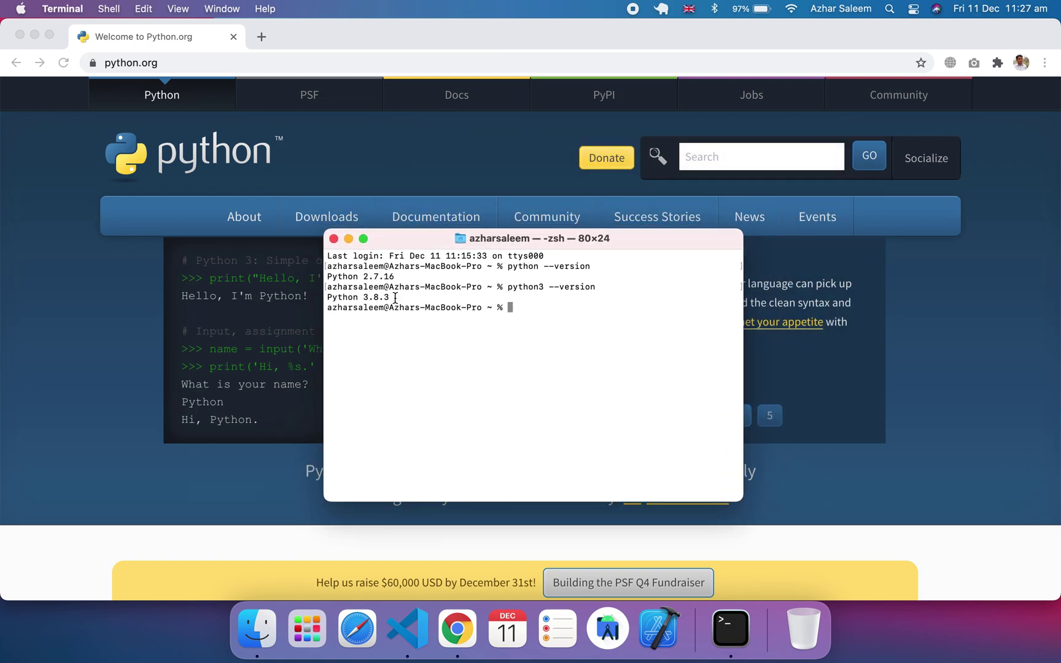
drag(390, 296, 333, 298)
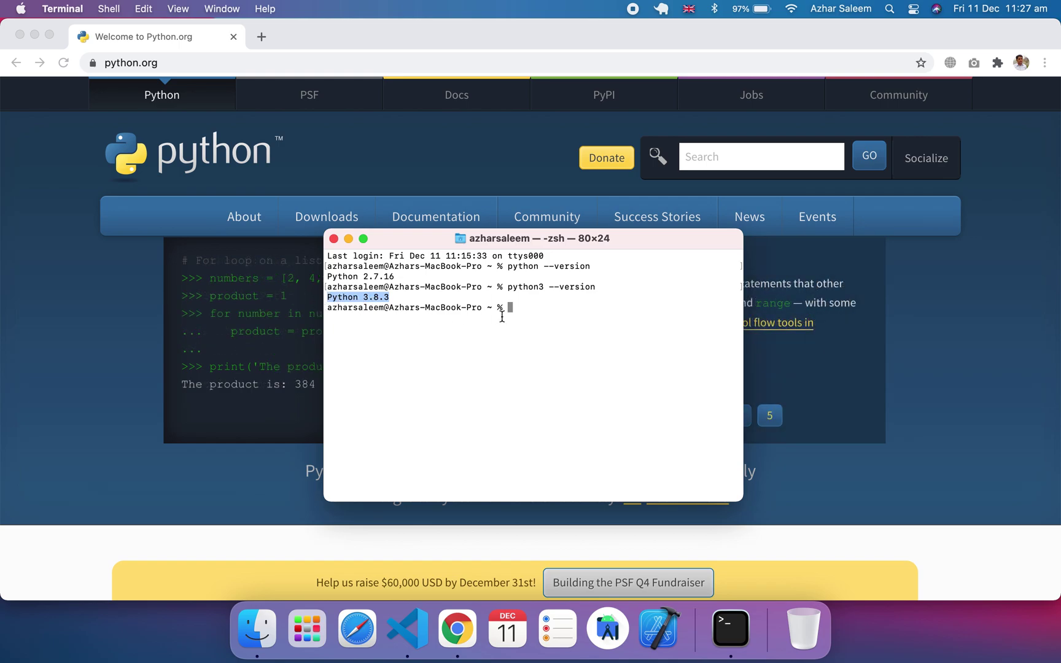
Step: Close Terminal and bring Visual Studio Code forward with its File menu showing
click(333, 239)
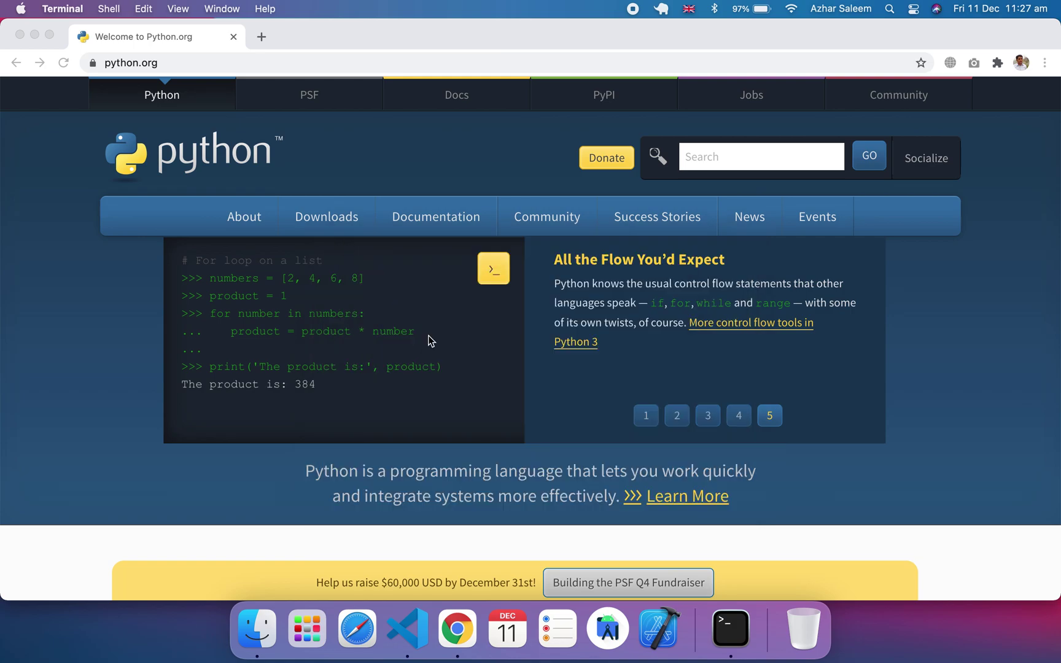
click(407, 628)
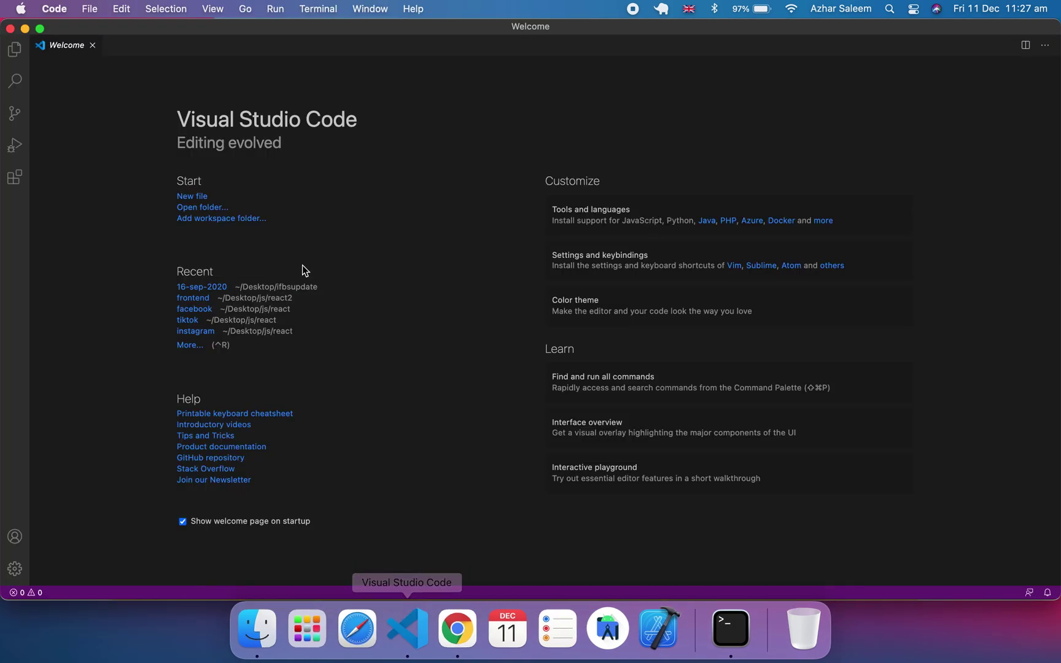
click(92, 8)
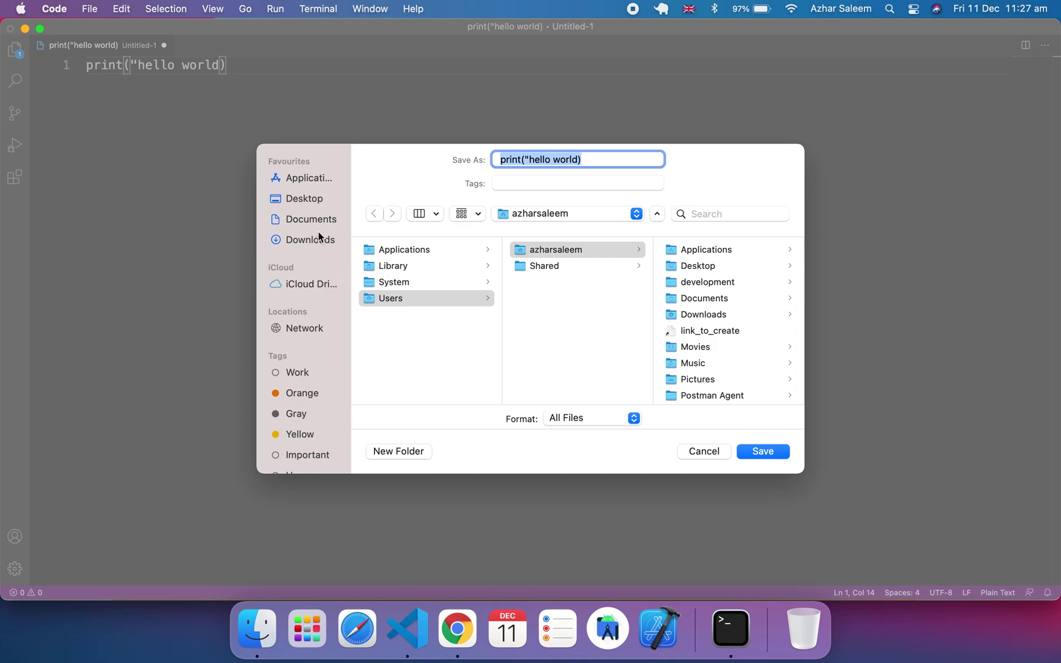
Step: Create a python_tutorial folder on the Desktop from the save dialog
click(306, 201)
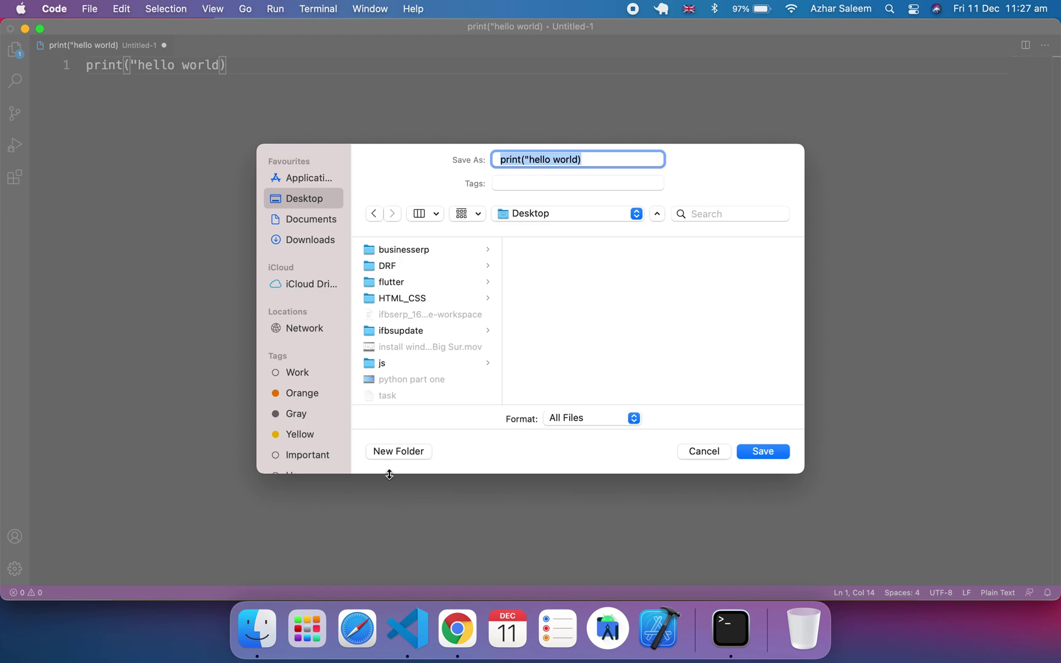
click(397, 451)
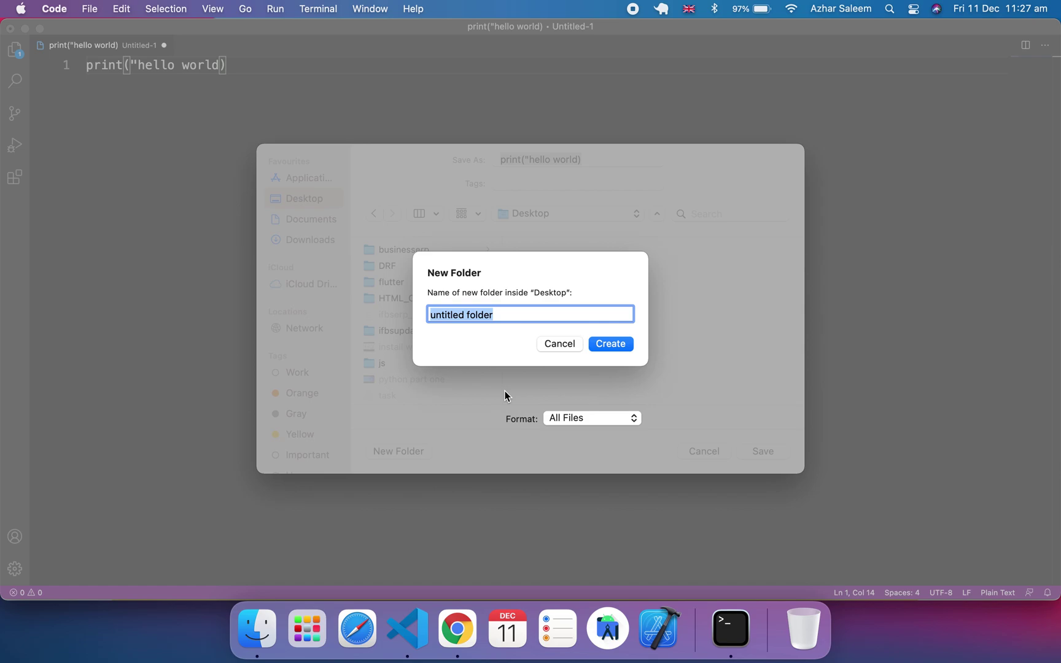
text(p)
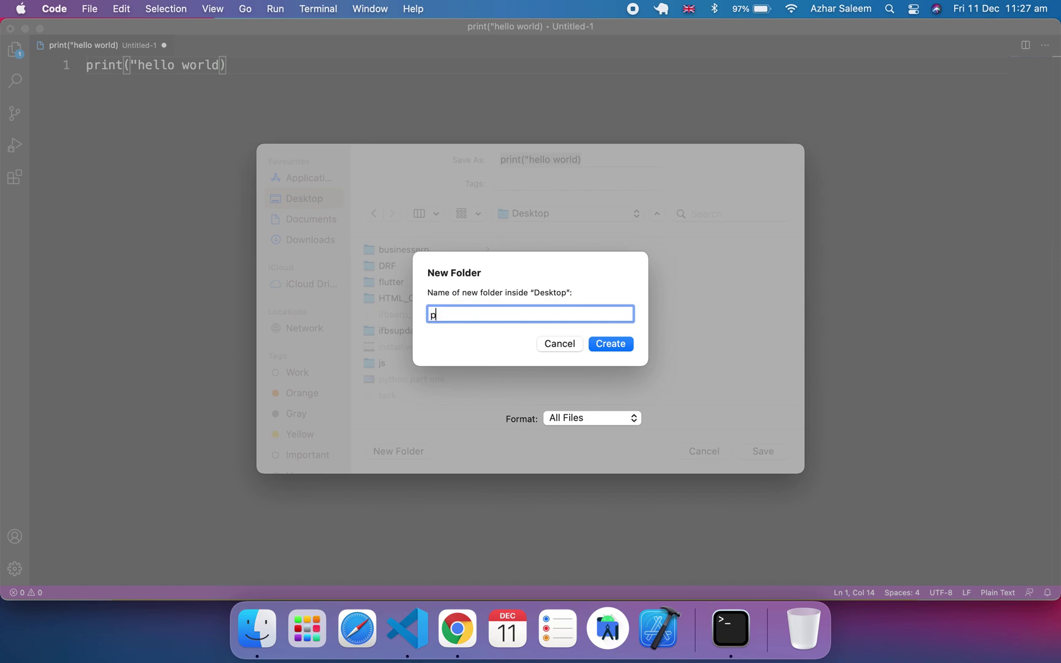
text(ython)
text(_)
text(tutori)
text(al)
key(Return)
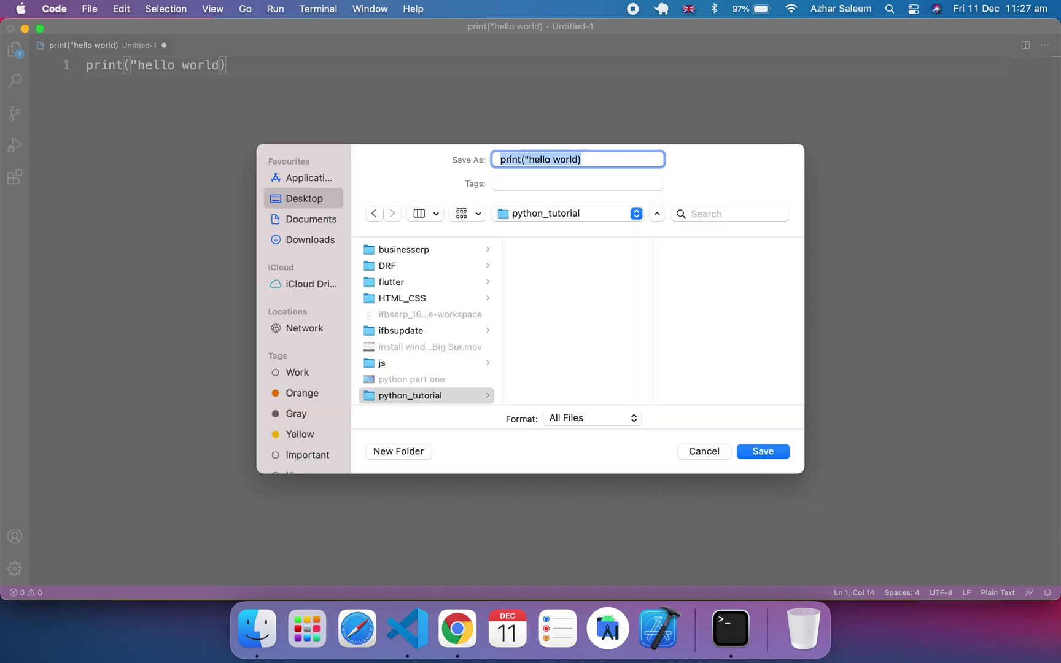
Step: Choose python_tutorial as the save location and clear the old file name for intro.py
click(424, 394)
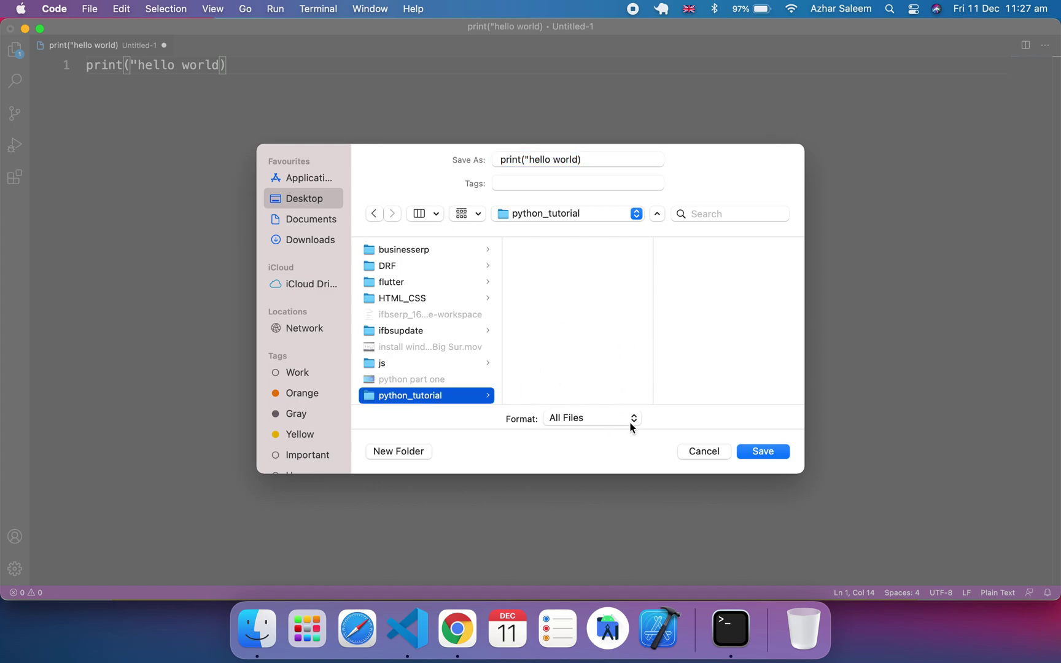
click(587, 158)
key(BackSpace)
key(BackSpace)
key(BackSpace)
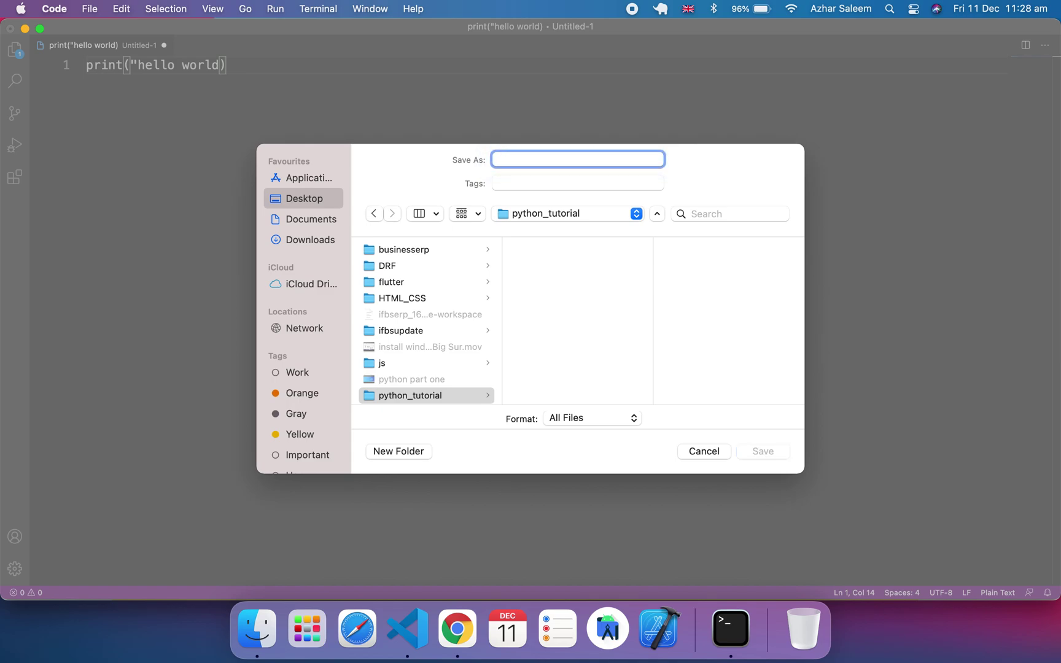
text(in)
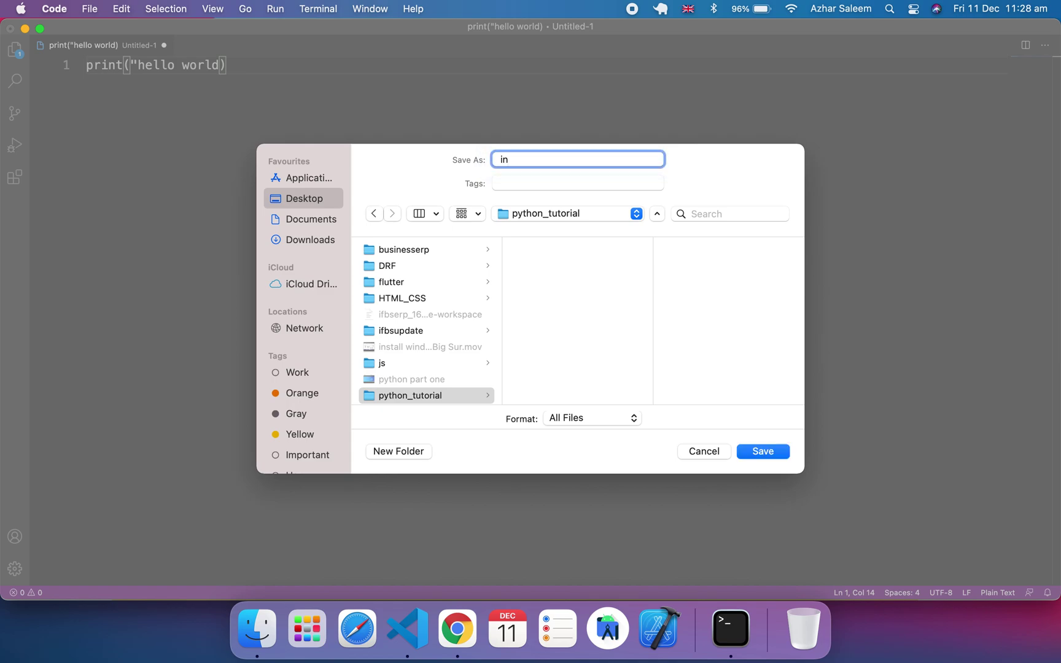
text(tro.p)
text(y)
Step: Save the file as intro.py, then briefly open and close the macOS Terminal
click(528, 159)
double_click(529, 159)
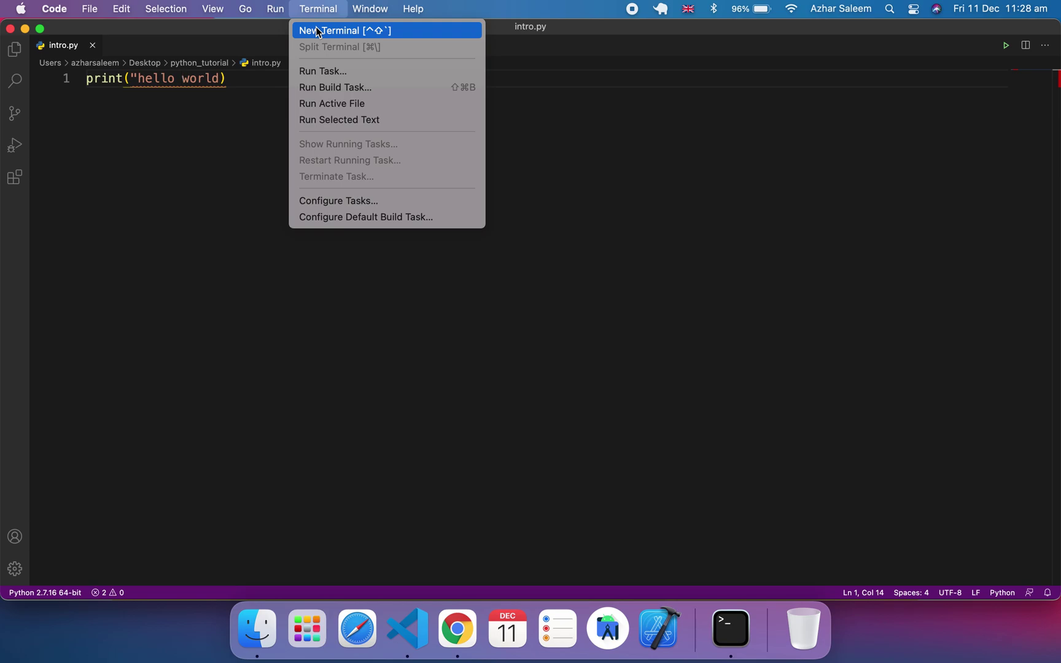
click(741, 629)
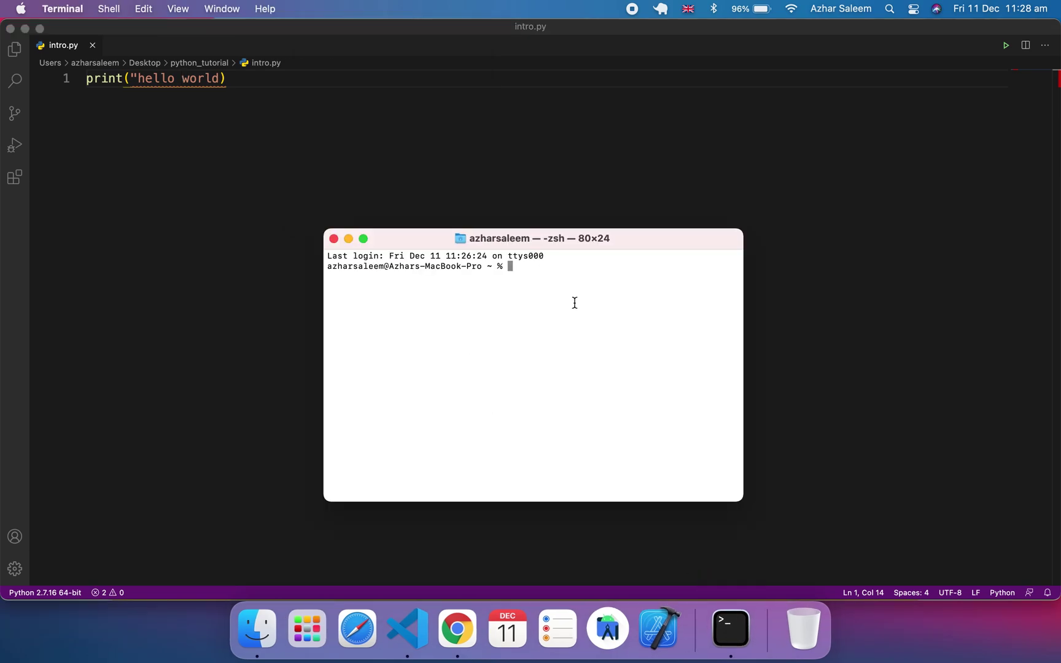
click(332, 240)
Step: Open a new integrated terminal in VS Code and make its panel taller
click(285, 141)
click(332, 11)
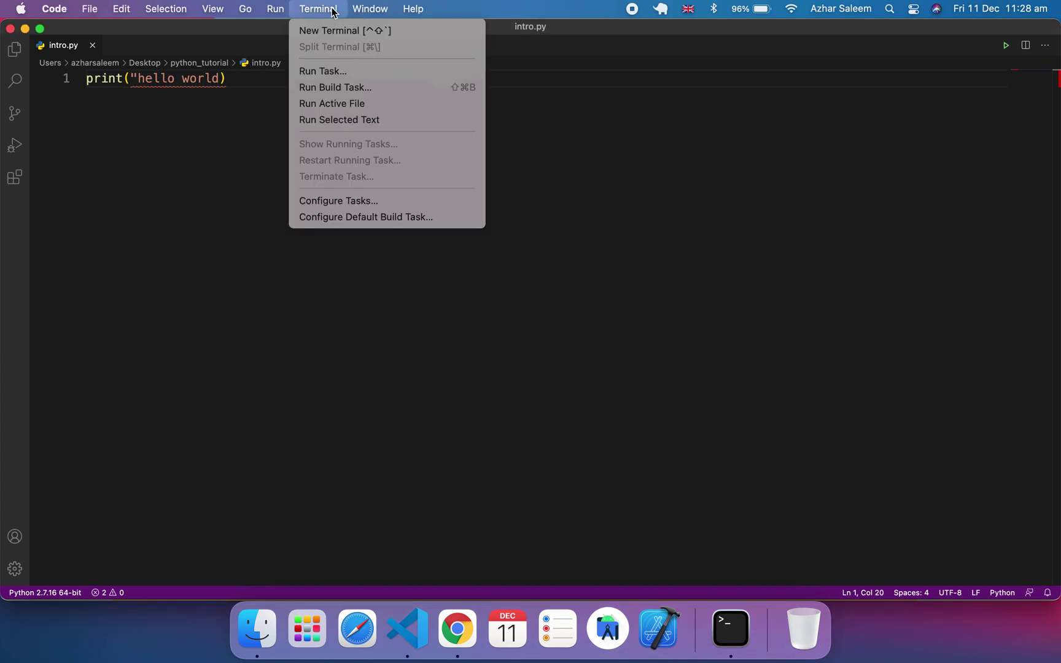
click(342, 31)
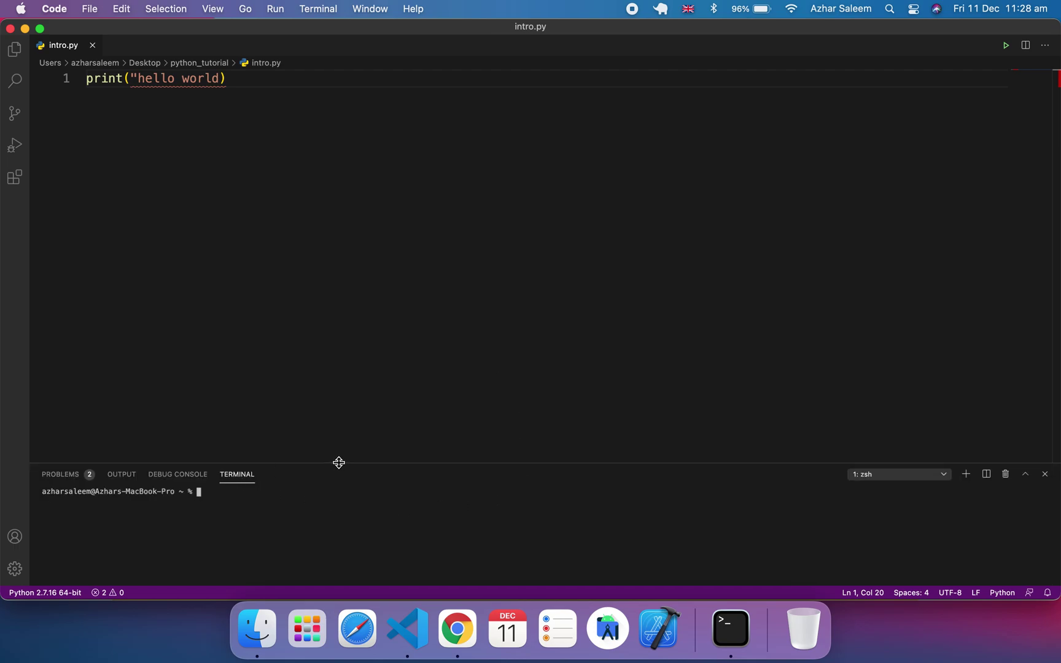
drag(334, 464, 338, 406)
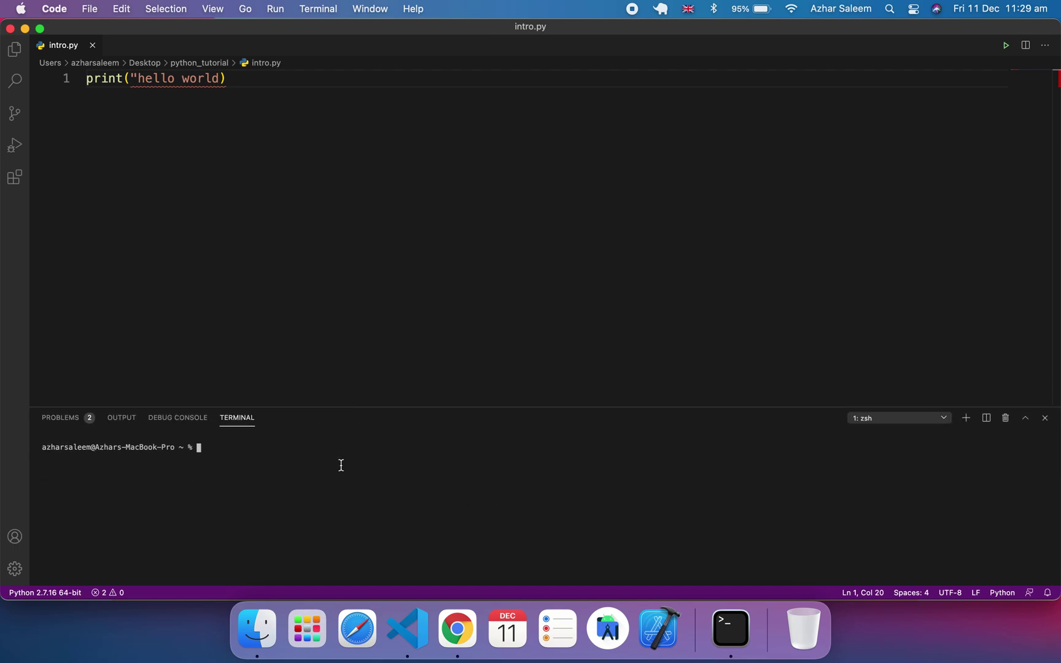
text(pytho)
text(n)
Step: List files and cd into Desktop/python_tutorial, confirming intro.py is there
key(BackSpace)
key(BackSpace)
key(BackSpace)
key(BackSpace)
text(ls)
key(Return)
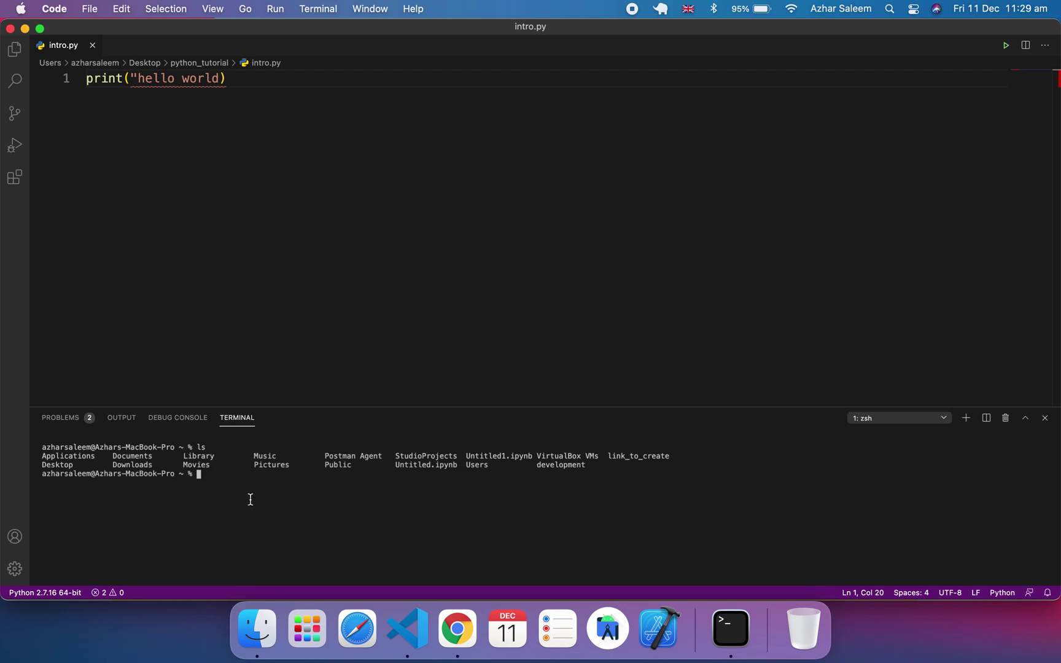
text(cd )
text(desktop)
key(Return)
text(c)
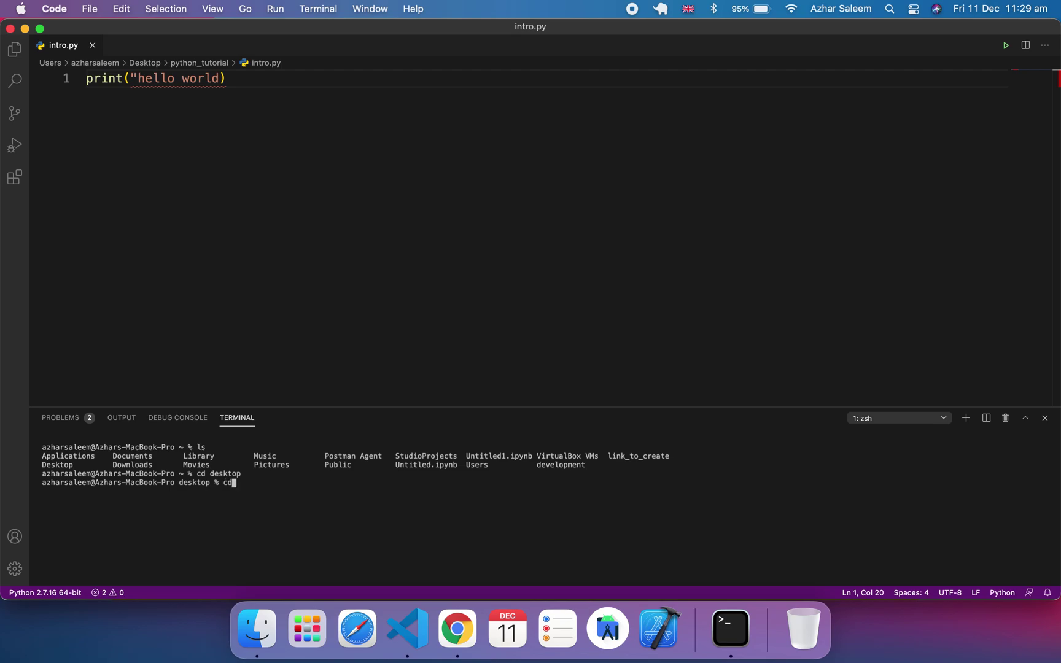
text(d python)
key(BackSpace)
text(_tutorial)
key(Return)
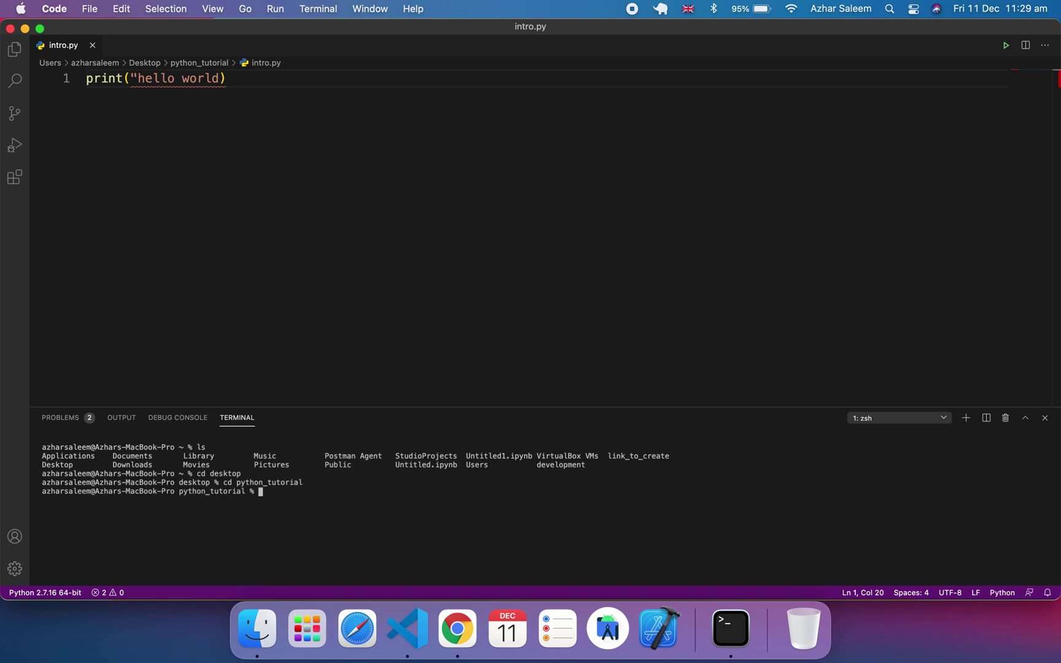
text(ls)
key(Return)
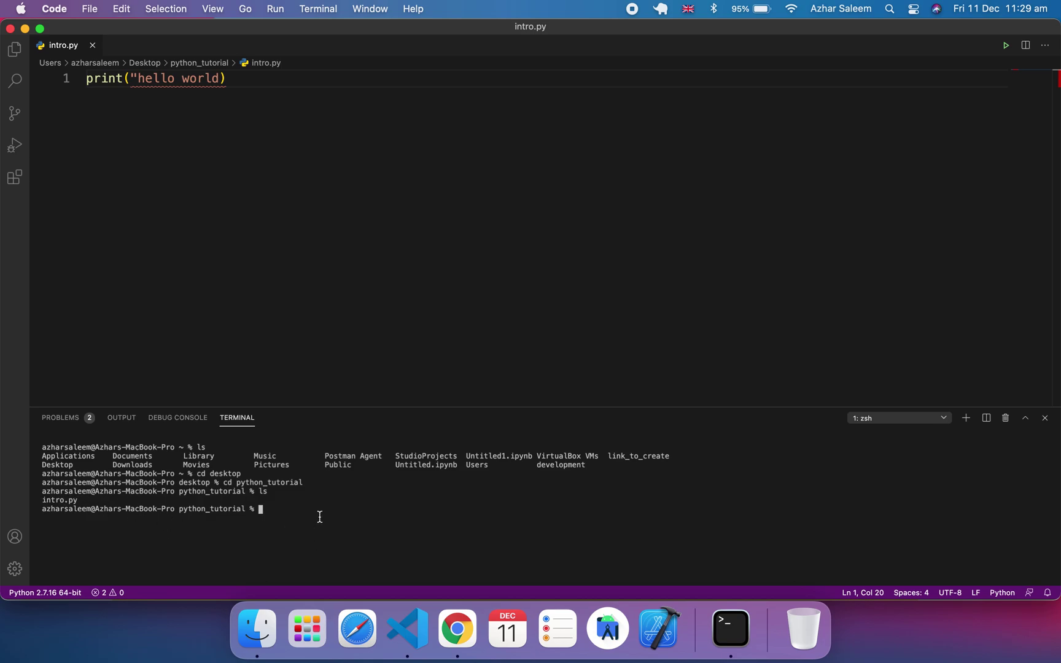
text(in)
text(tr)
text(o.py)
Step: Run intro.py, first directly and then as python intro.py, revealing a SyntaxError
key(Return)
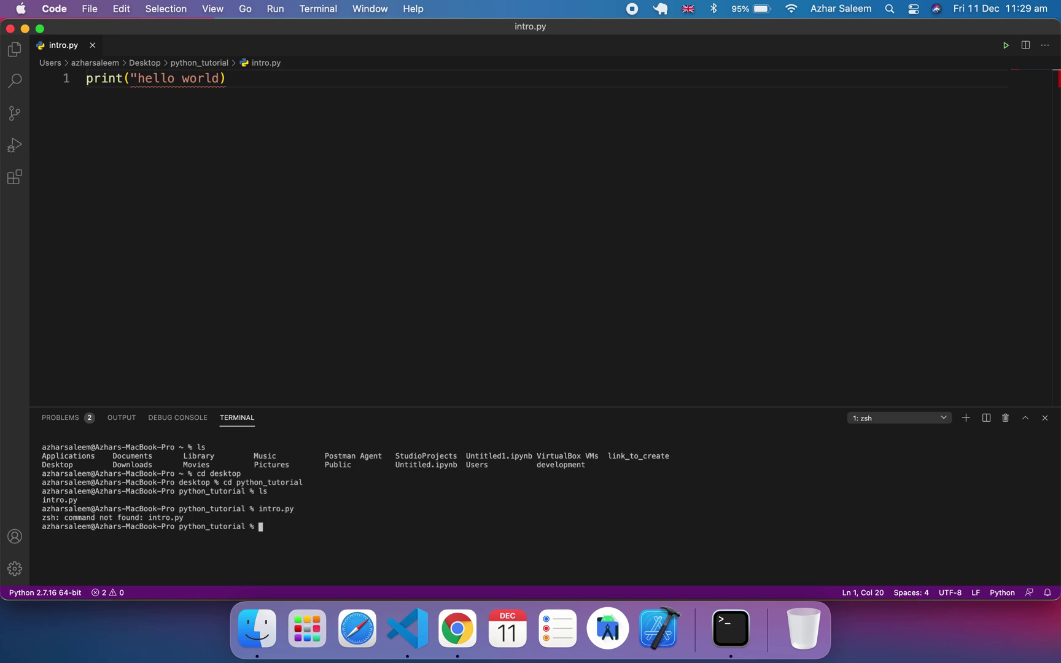
key(Up)
key(Left)
key(Left)
key(Left)
text(py)
text(thon)
key(Return)
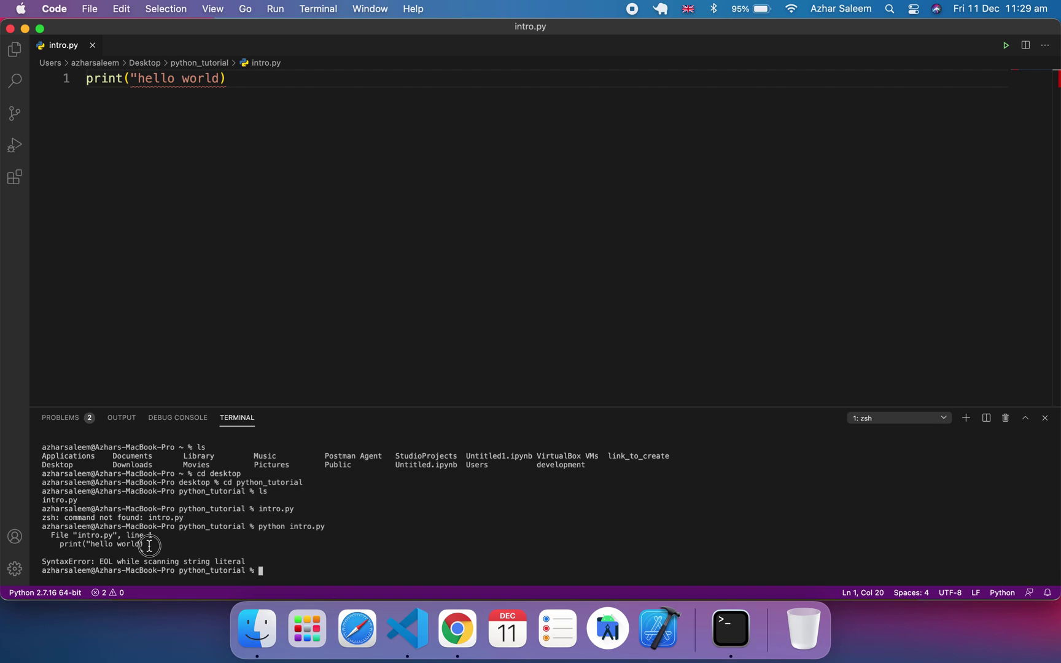
Step: Add the missing closing quote after world on line 1 and save intro.py
drag(148, 543, 58, 543)
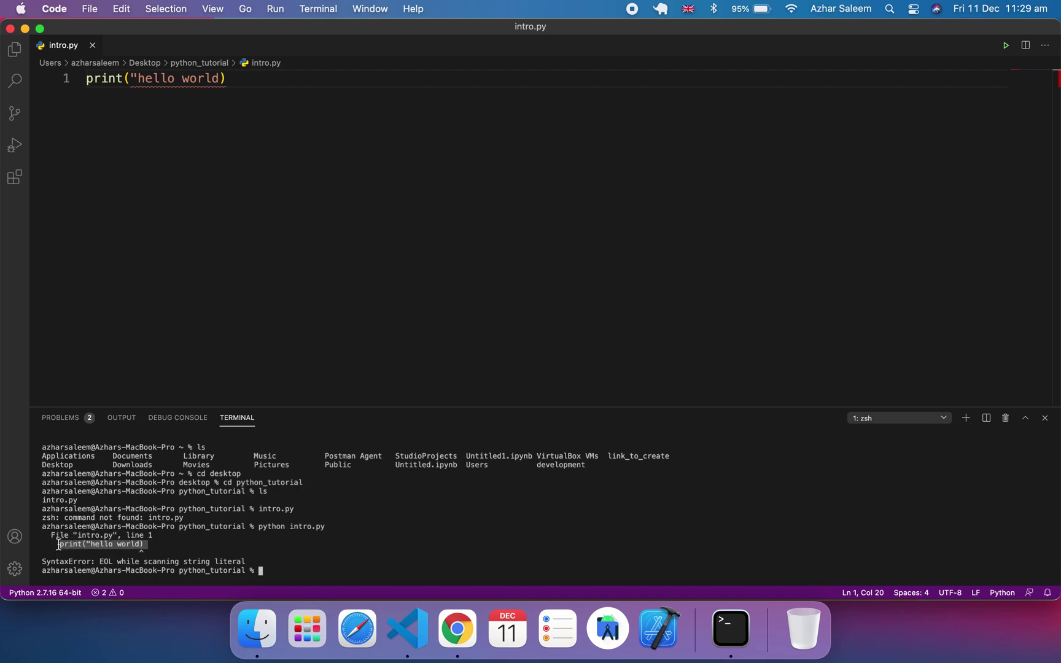
click(142, 545)
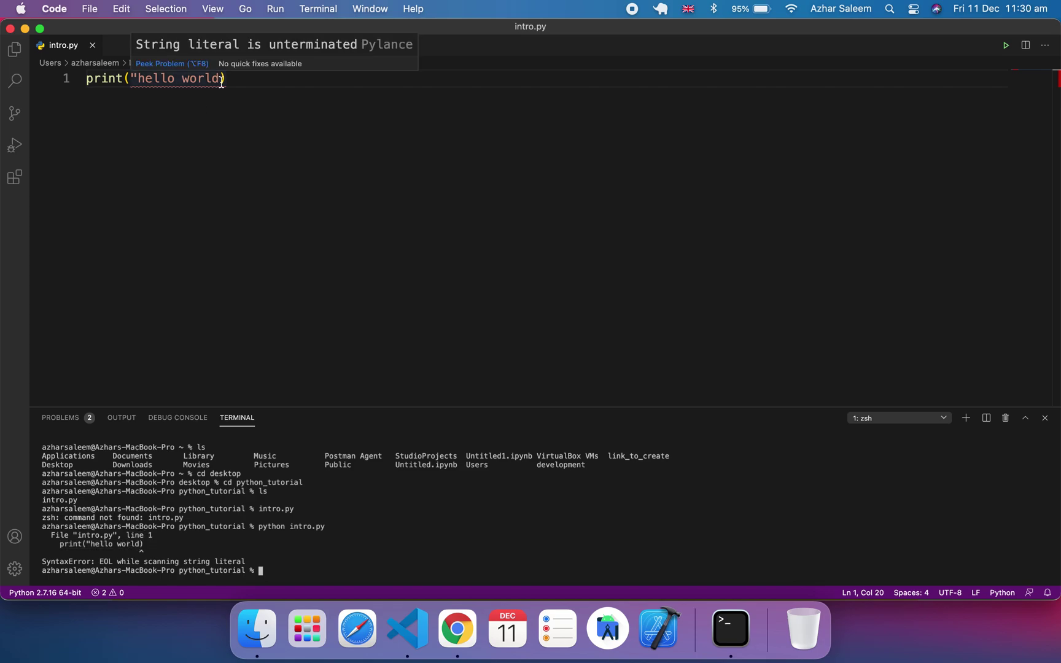
click(221, 79)
text(")
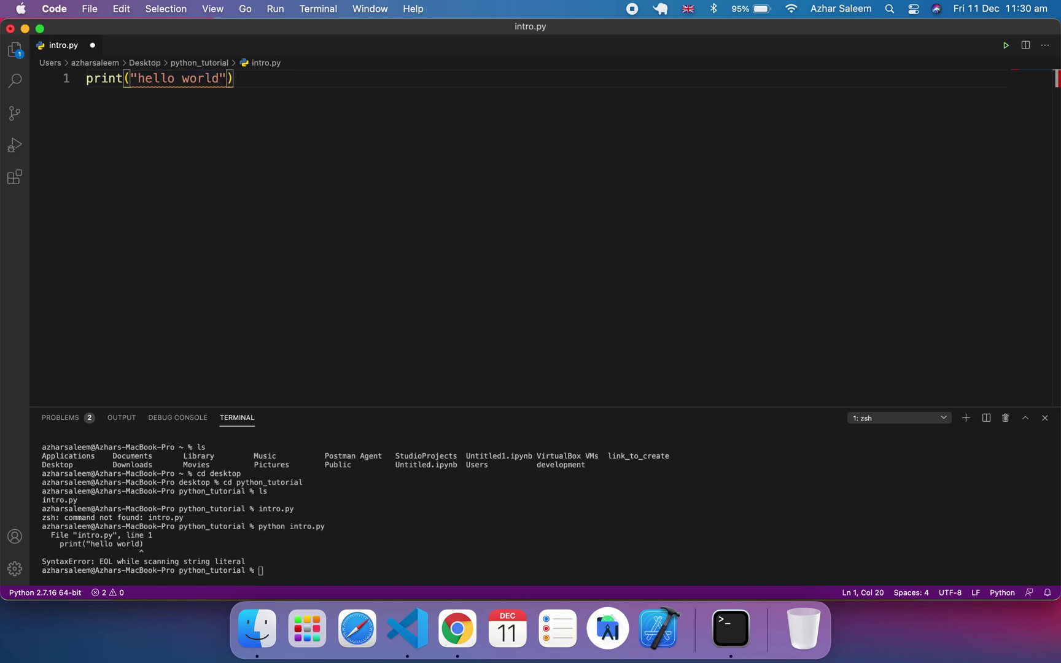
key(super+s)
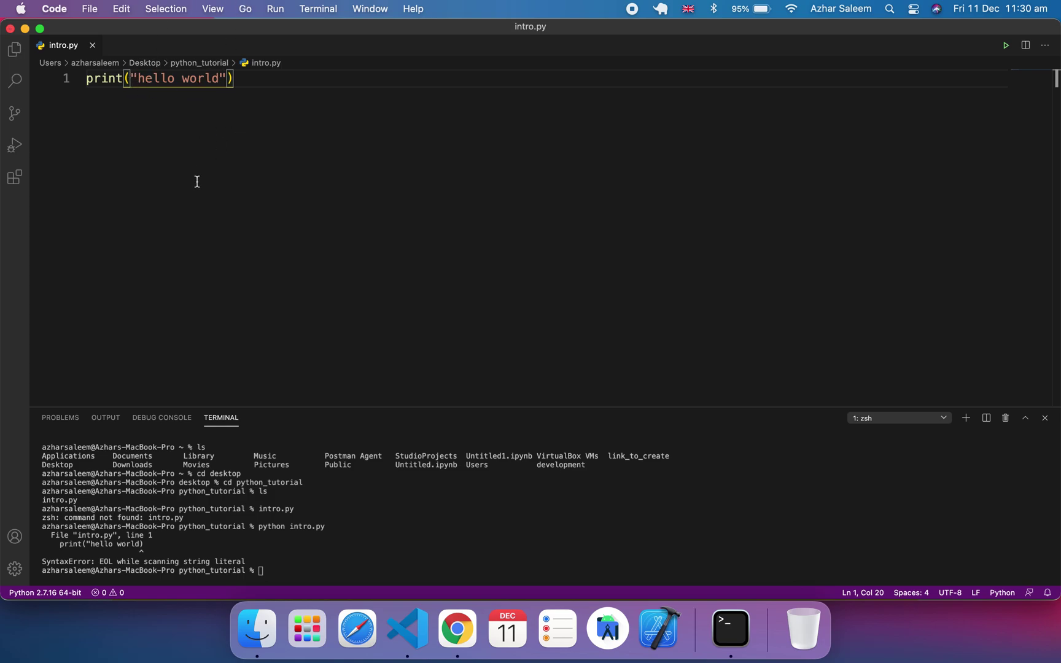
Step: Rerun python intro.py in the integrated terminal and highlight the hello world output
click(315, 576)
key(Up)
key(Return)
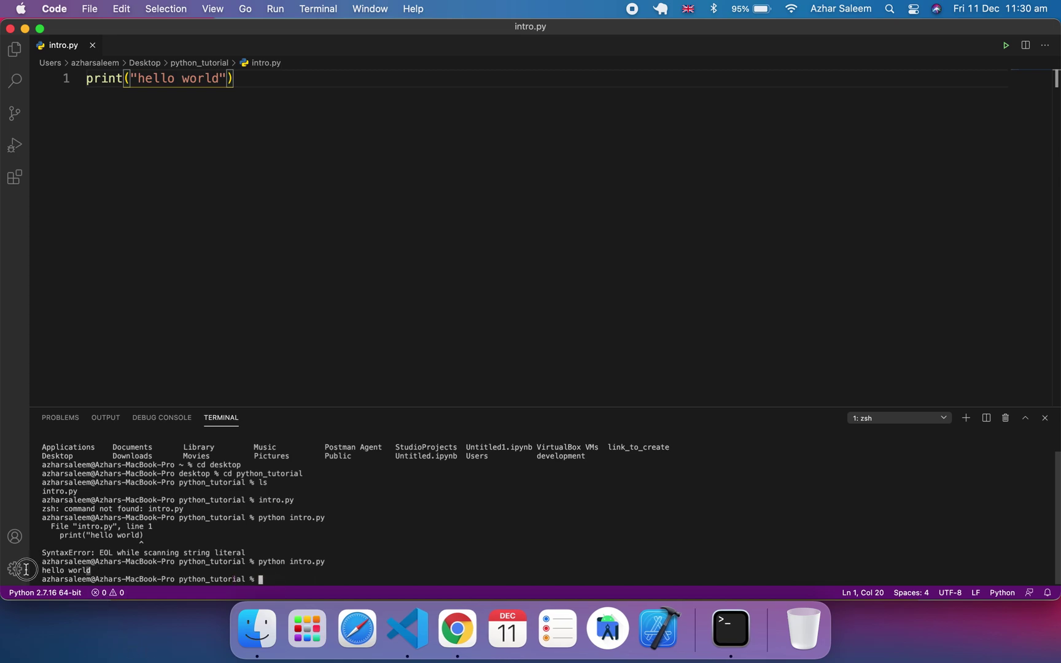
triple_click(59, 570)
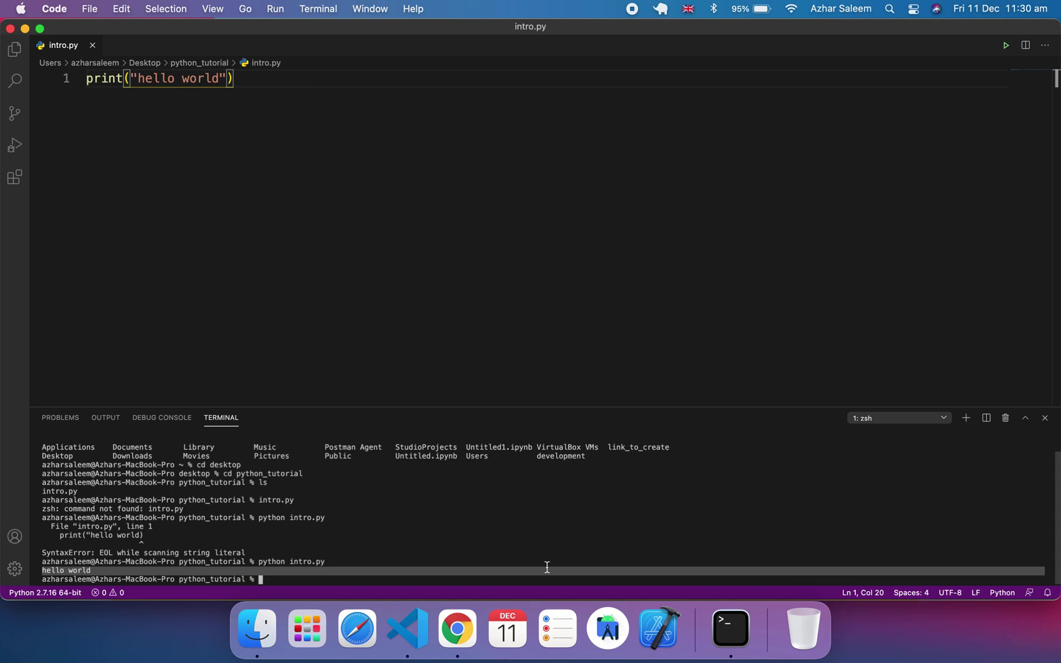
Step: Kill VS Code's terminal, then cd into desktop in the macOS Terminal
click(1006, 418)
click(729, 628)
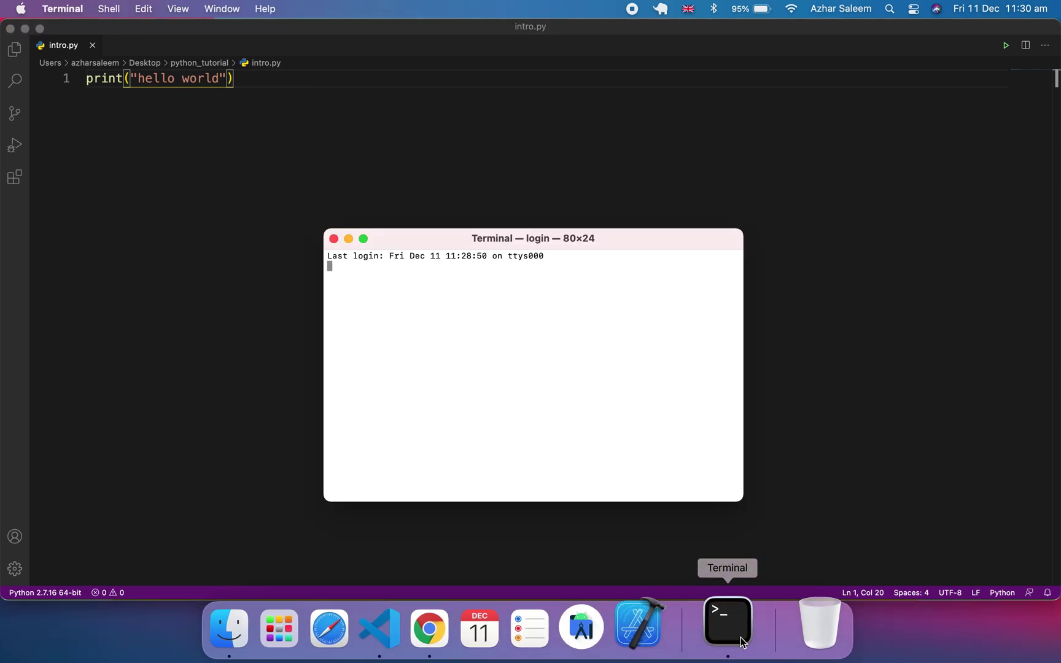
drag(638, 240, 570, 186)
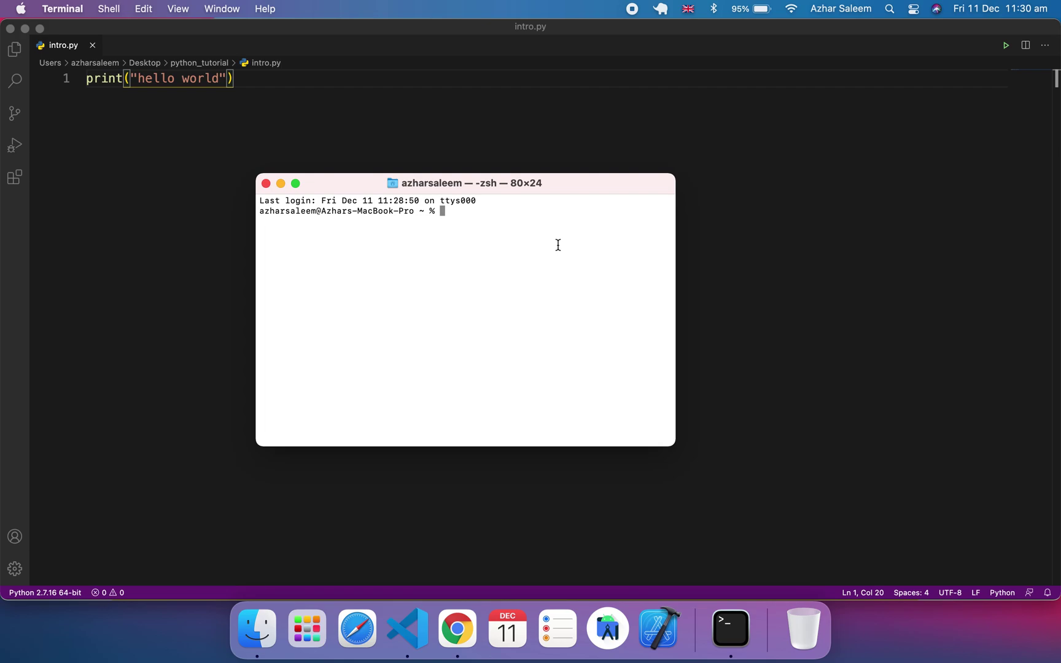
text(cd de)
text(sktop)
key(Return)
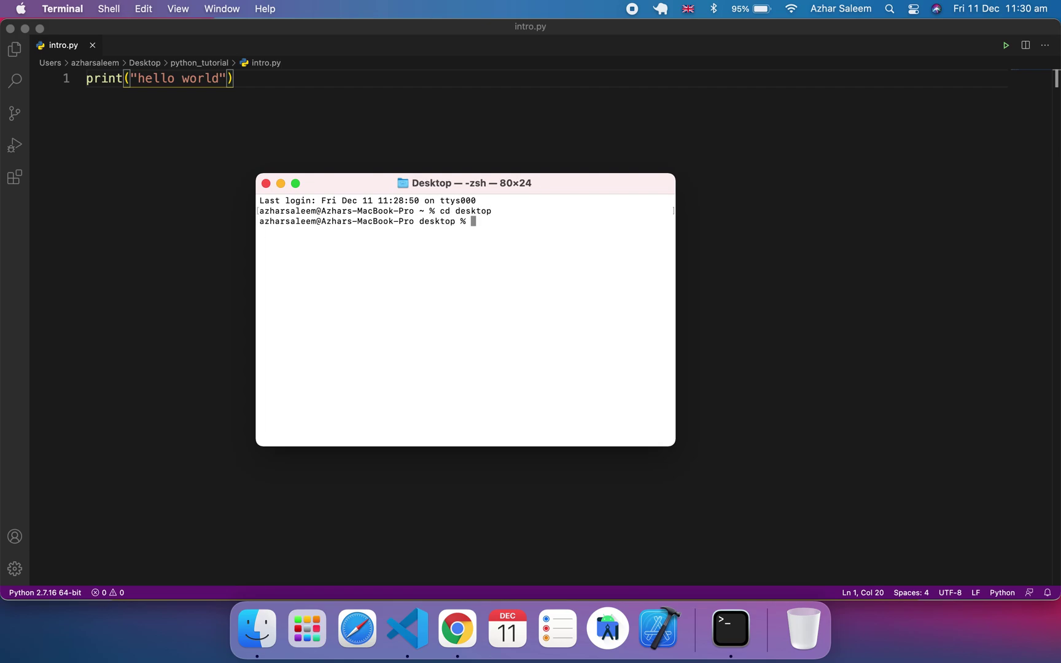
text(cd )
text(python)
Step: Enter python_tutorial, list intro.py, and run python intro.py to print hello world
key(BackSpace)
text(_tut)
text(orial)
key(Return)
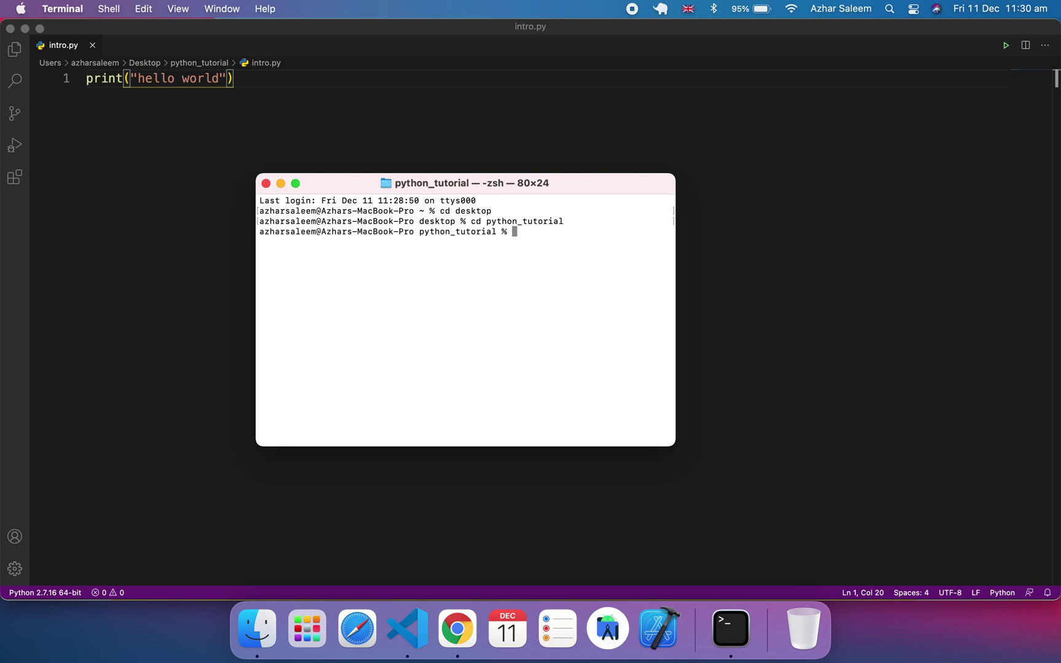
text(ls)
key(Return)
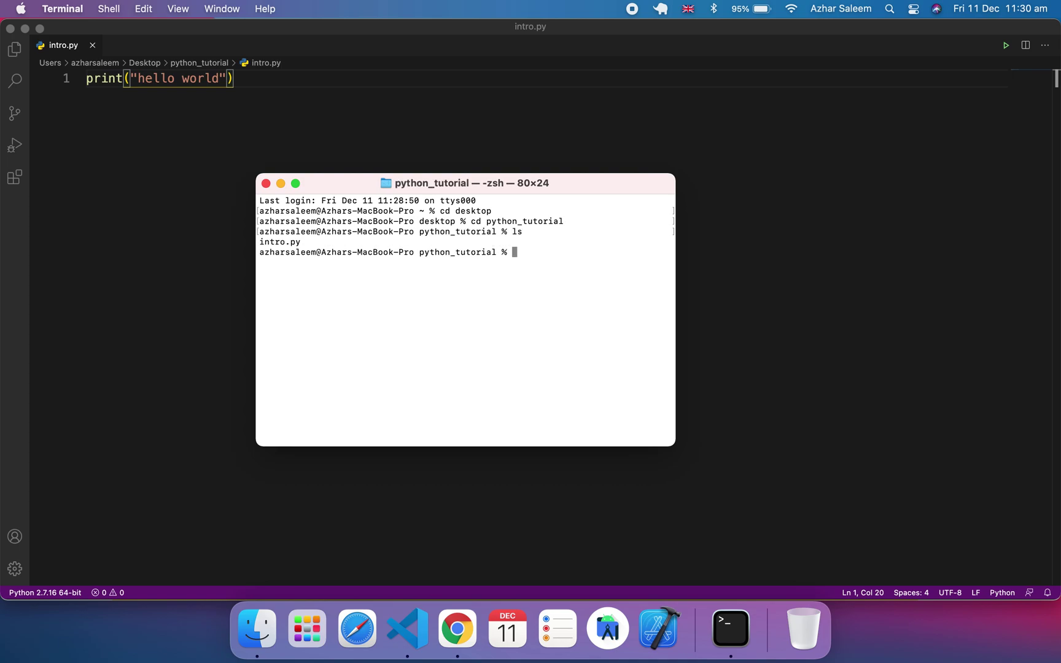
drag(307, 241, 228, 241)
click(535, 258)
text(python )
text(intr)
text(o.py)
key(Return)
drag(322, 262, 252, 262)
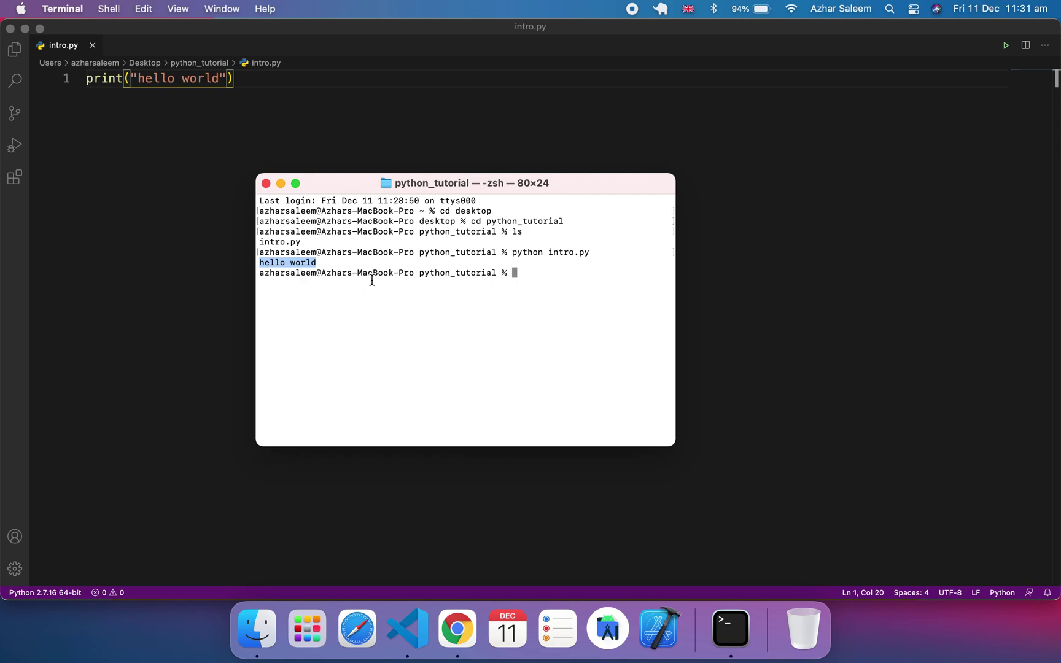
click(560, 280)
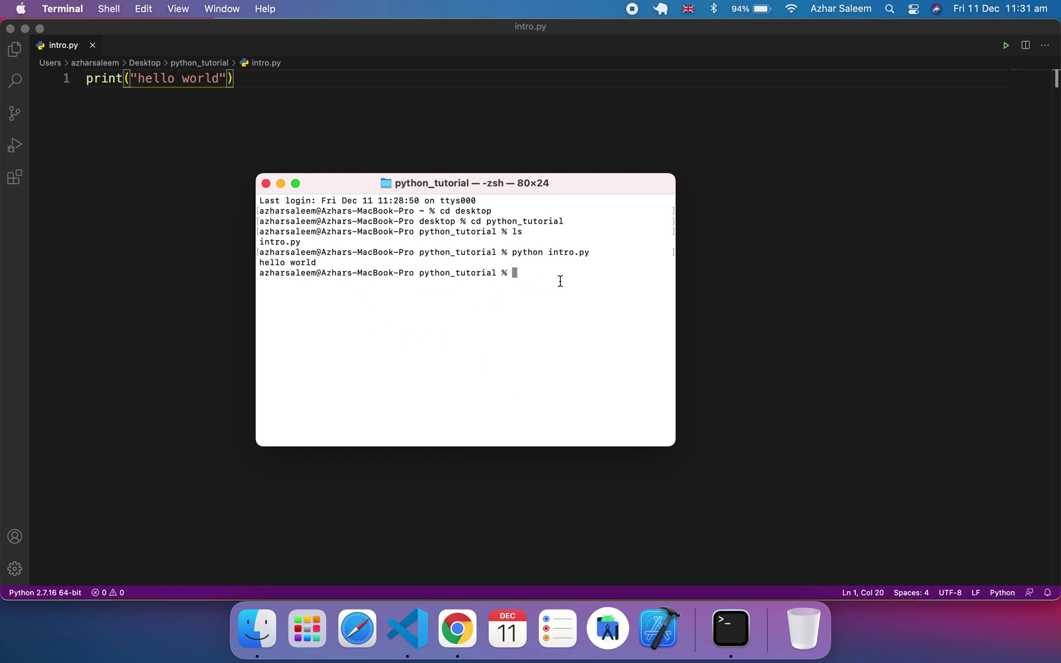